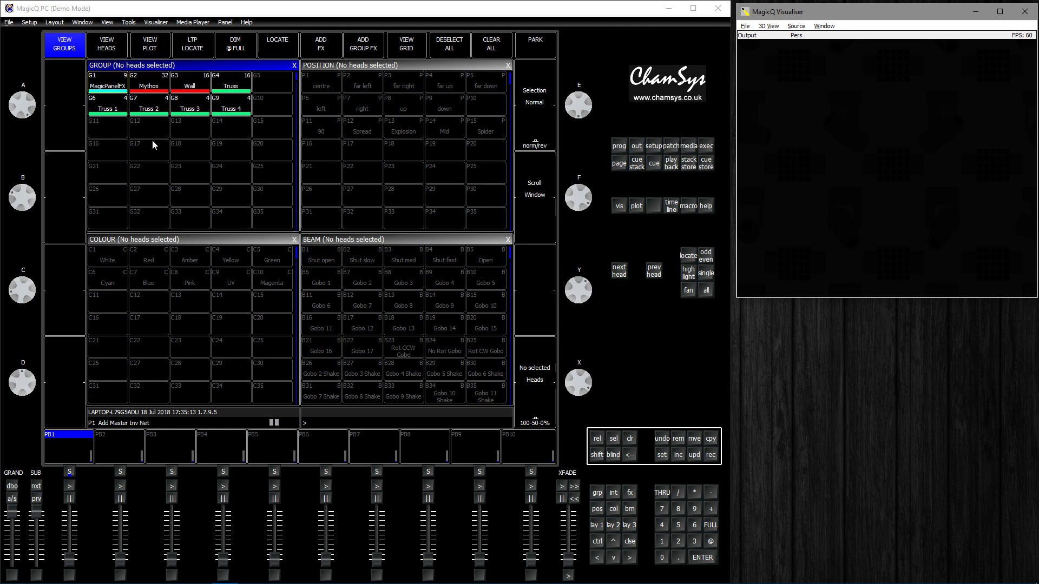
Select the MagicPanelFX group, locate its heads, and apply the Cyan colour palette.
click(121, 83)
click(225, 242)
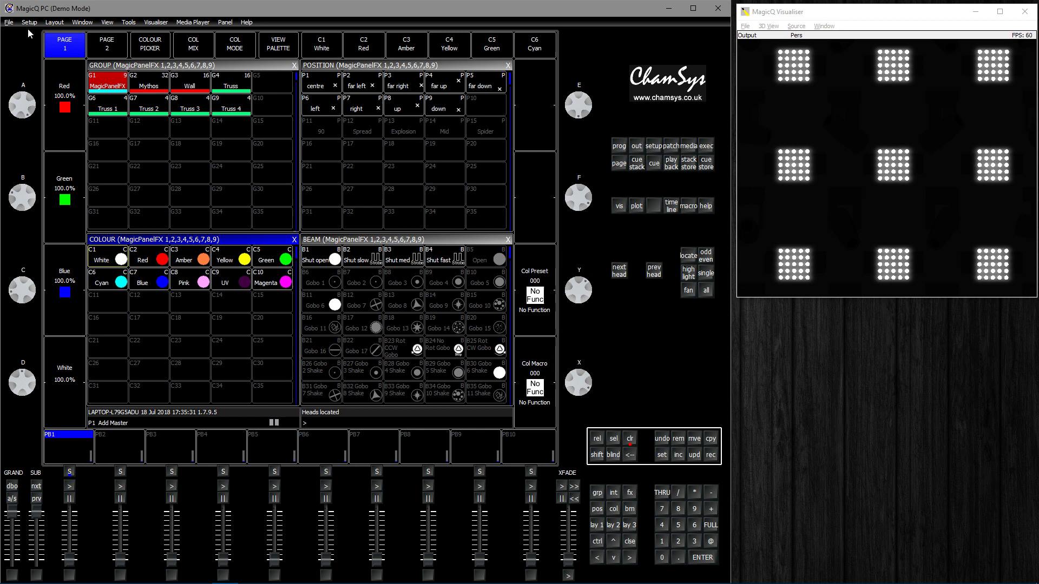
click(124, 42)
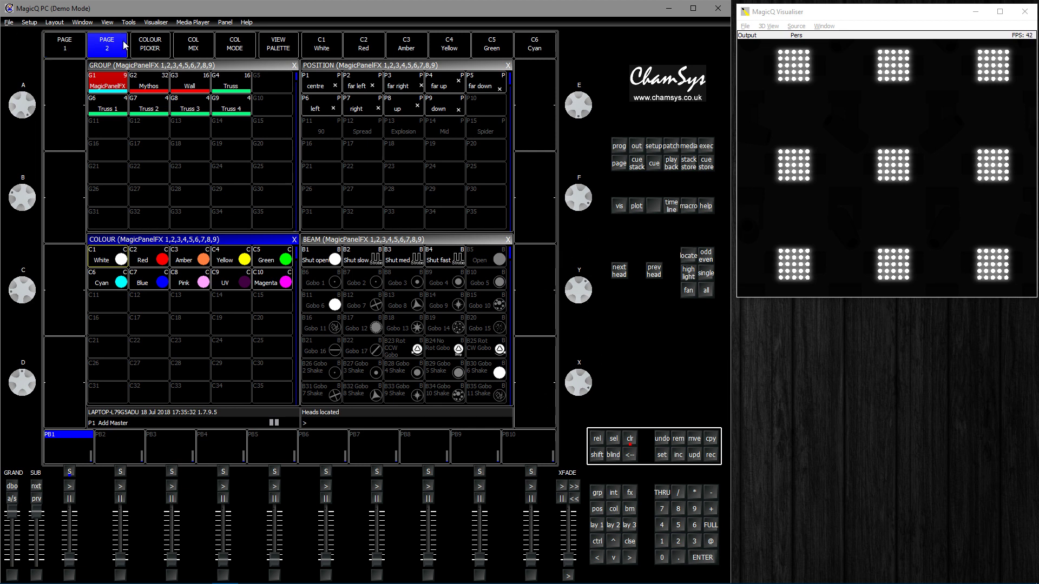
click(62, 44)
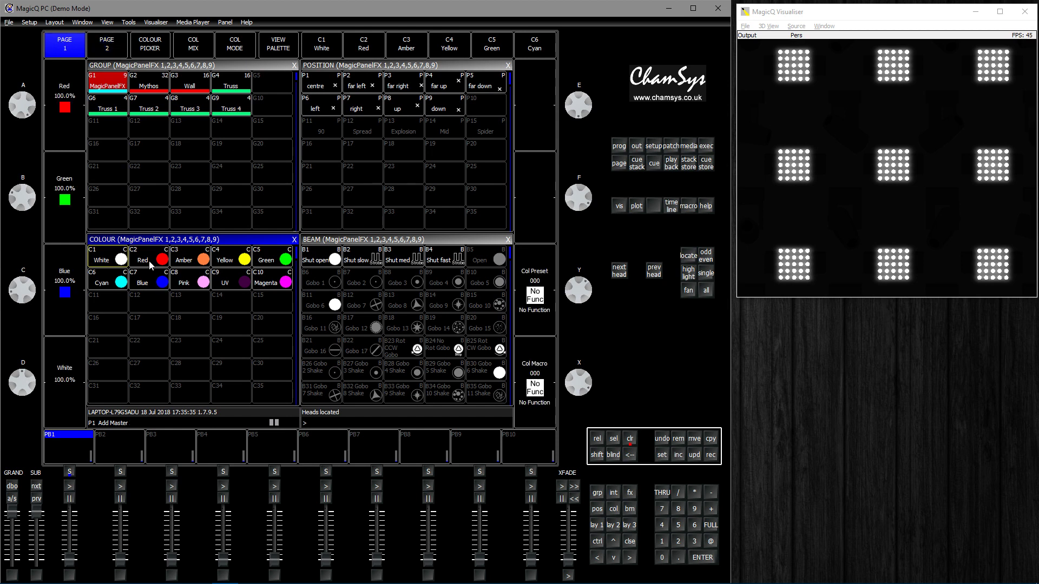
click(190, 278)
click(107, 280)
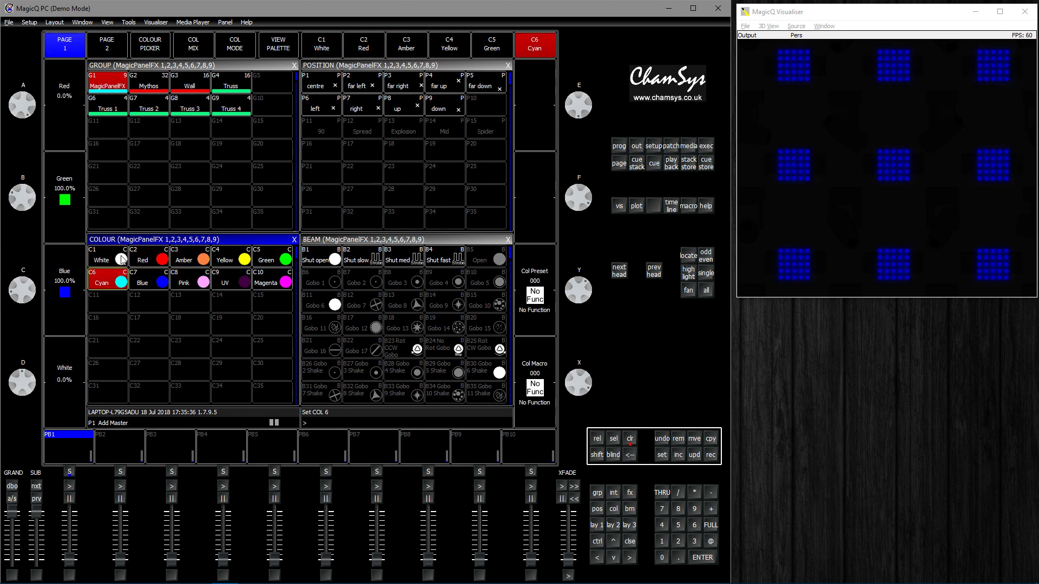
Open the standard colour mix view and choose a purple from the spectrum for the selected heads.
click(192, 44)
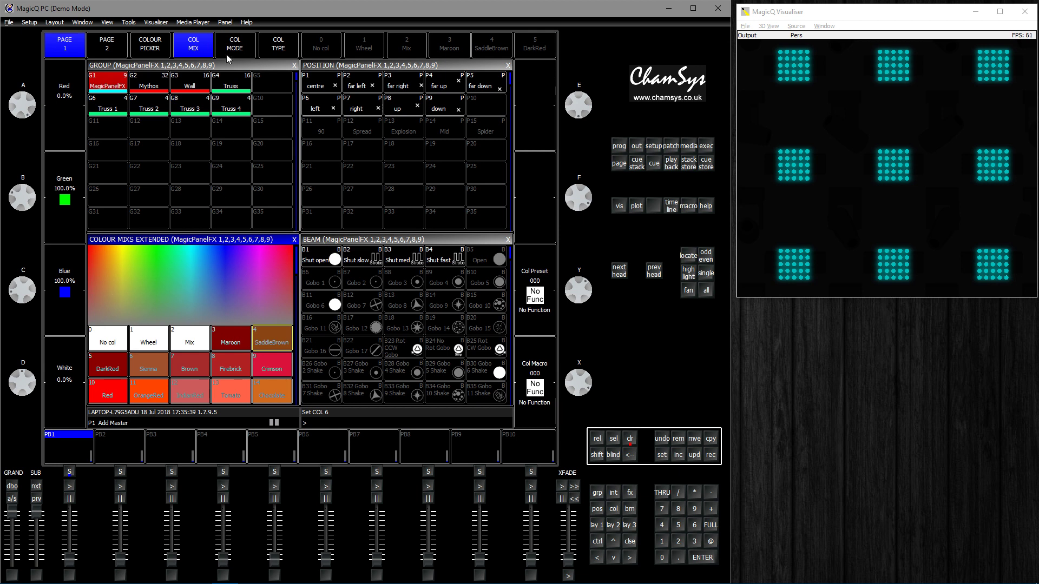
click(266, 52)
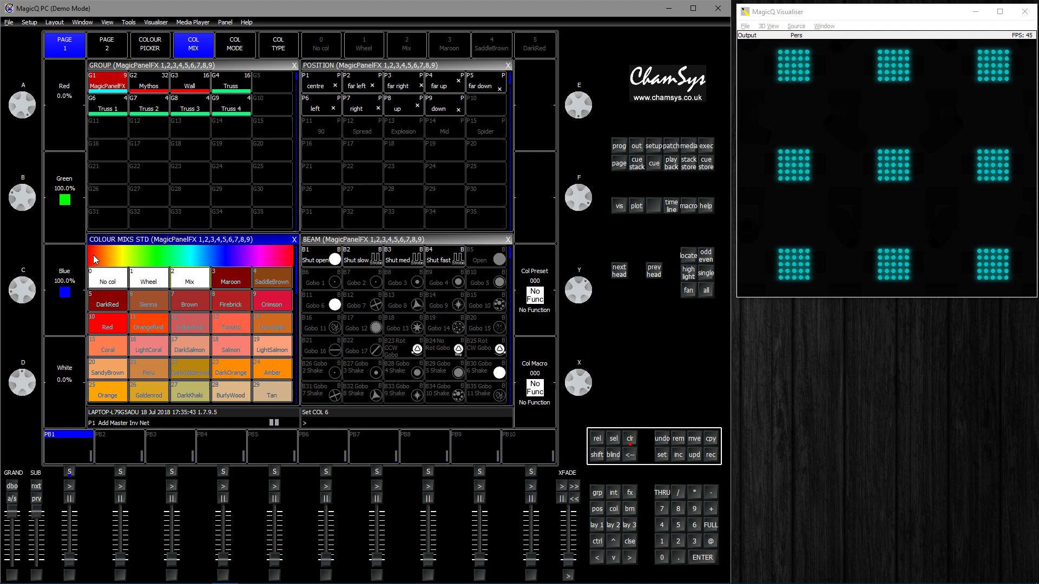
drag(94, 260, 251, 255)
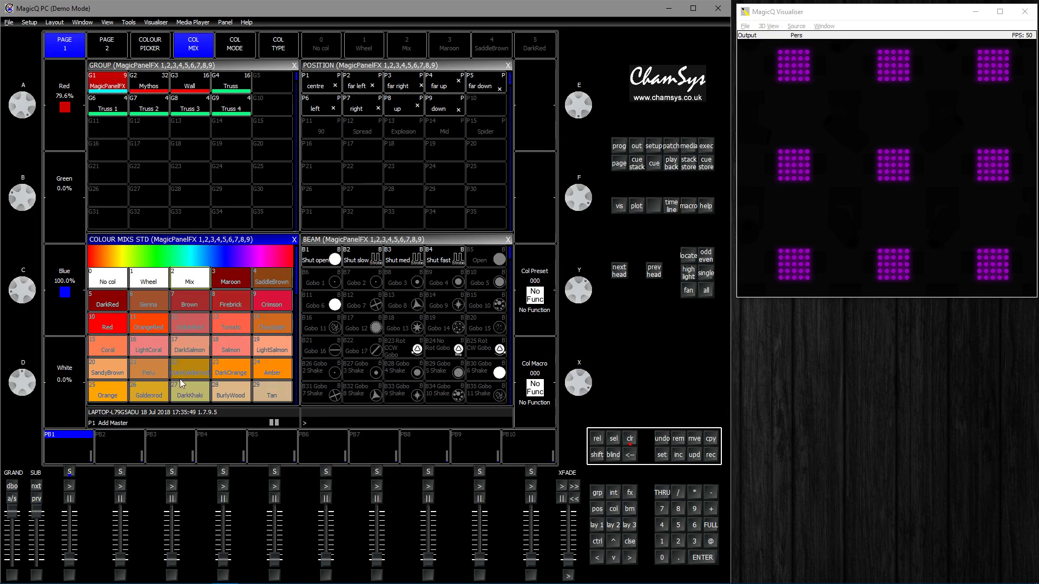
Cycle the colour mix type through Lee and Apollo gels to Extended, and choose a muted teal from the spectrum.
click(278, 44)
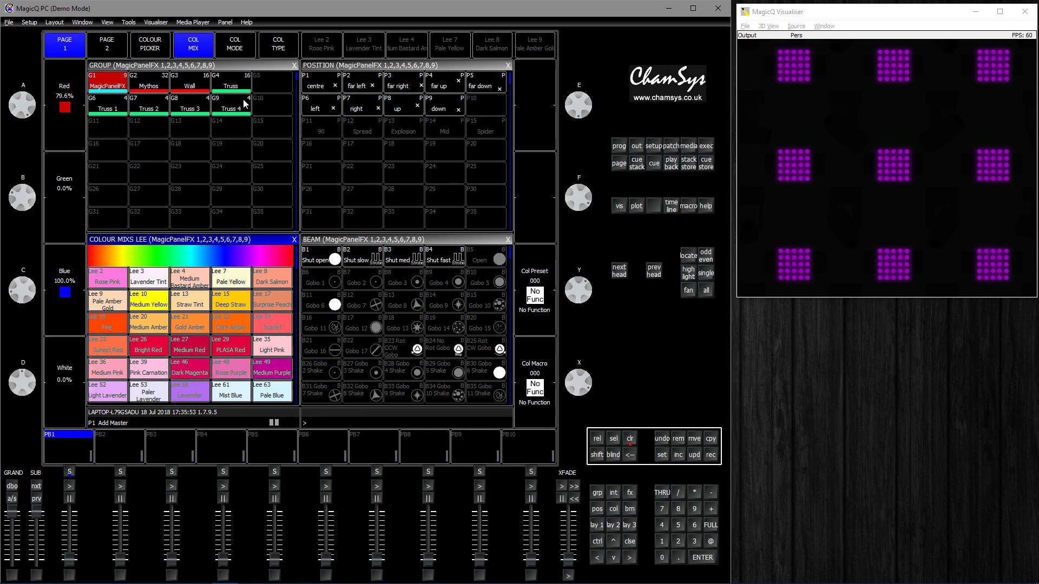
click(279, 44)
click(279, 44)
click(278, 44)
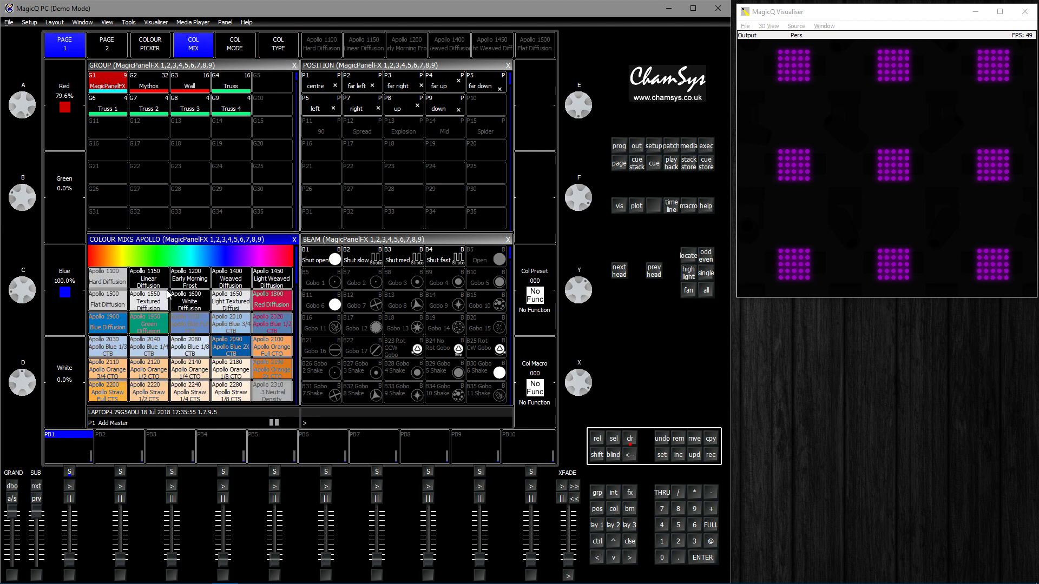
click(279, 46)
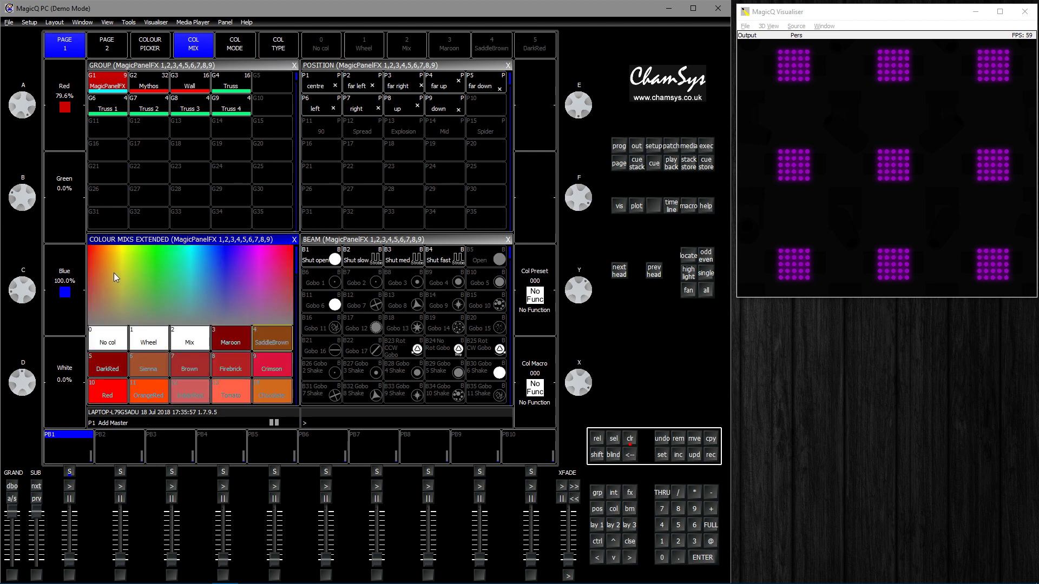
drag(99, 265, 197, 311)
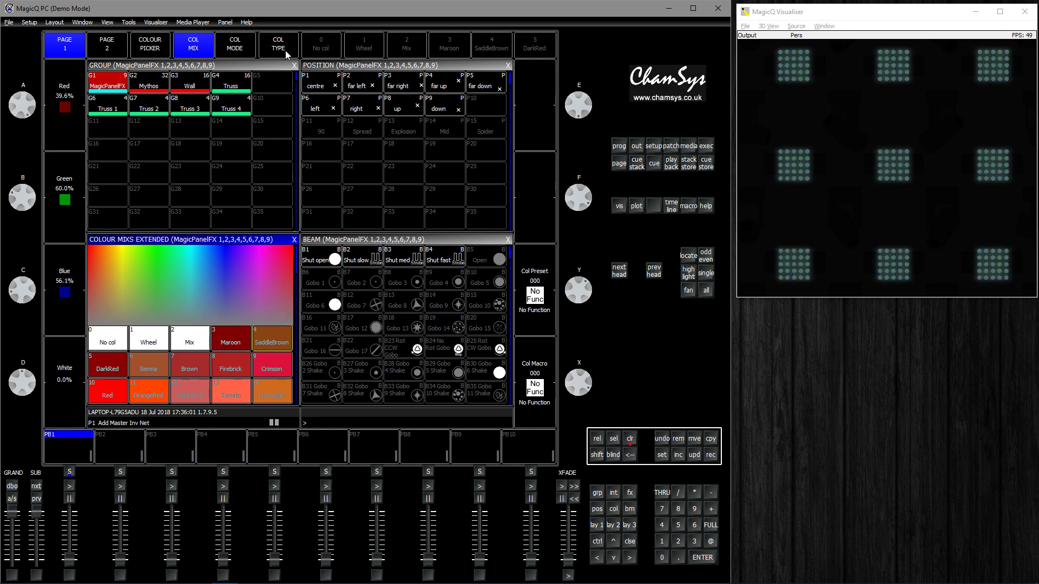
Try the CMY and HSI colour modes for the attribute encoders, and return to Norm.
click(193, 44)
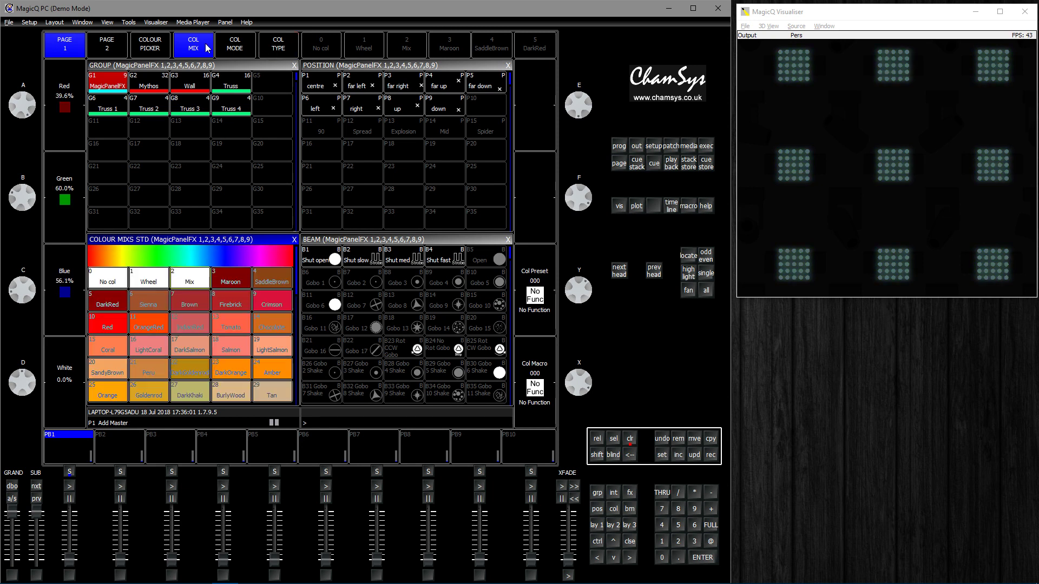
click(243, 45)
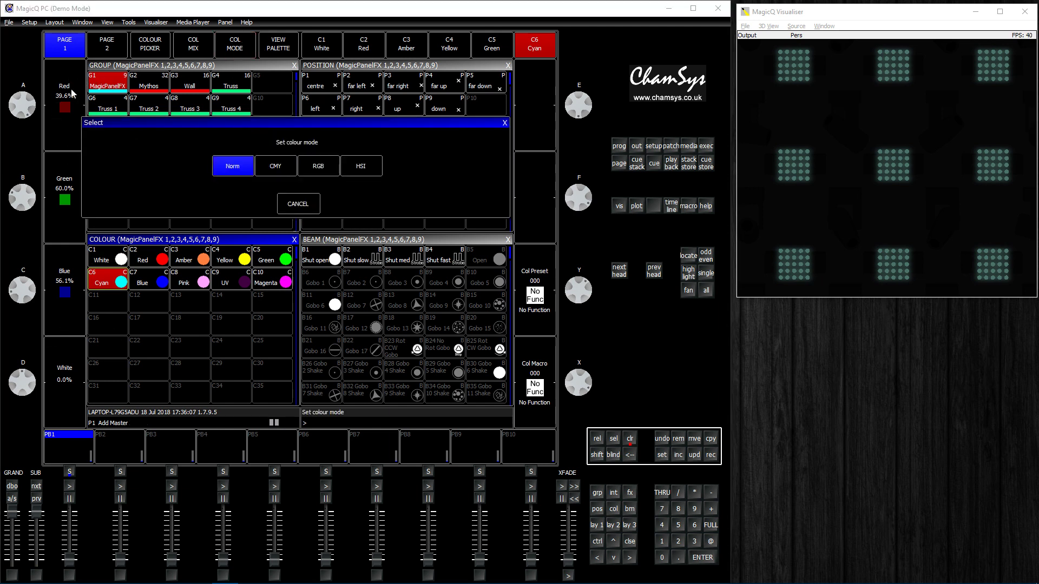
click(280, 173)
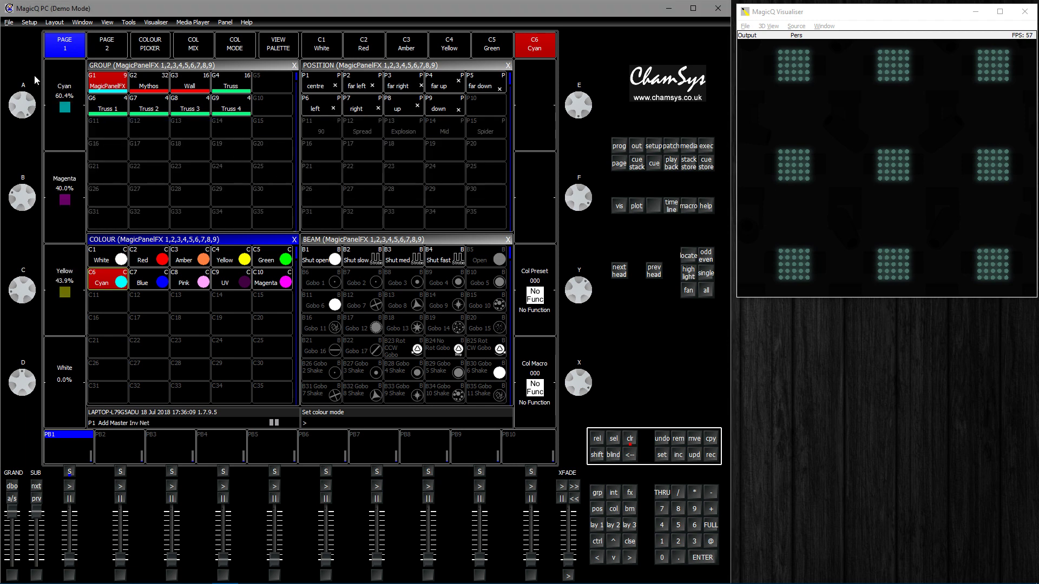
click(223, 50)
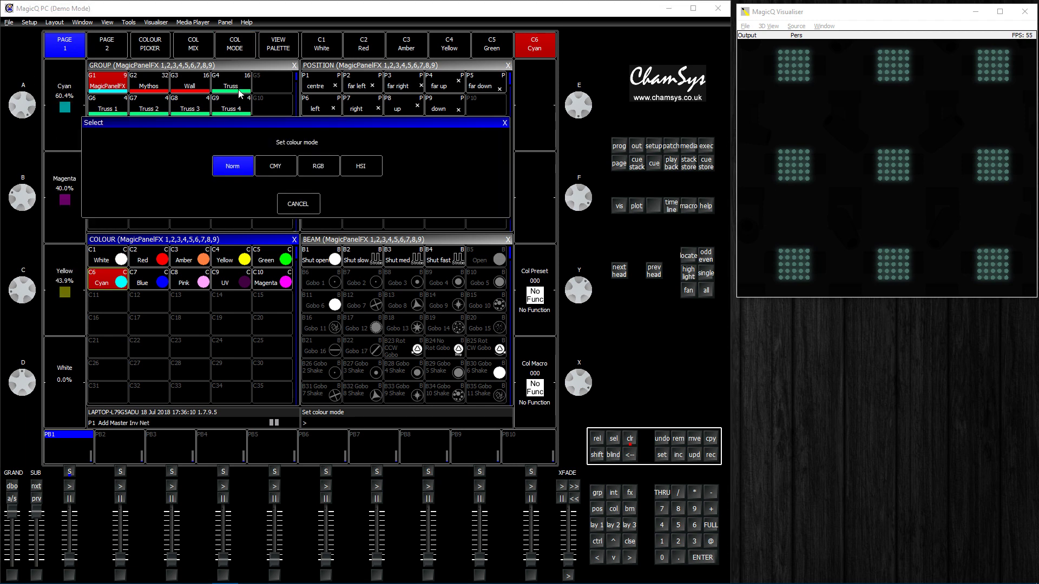
click(356, 170)
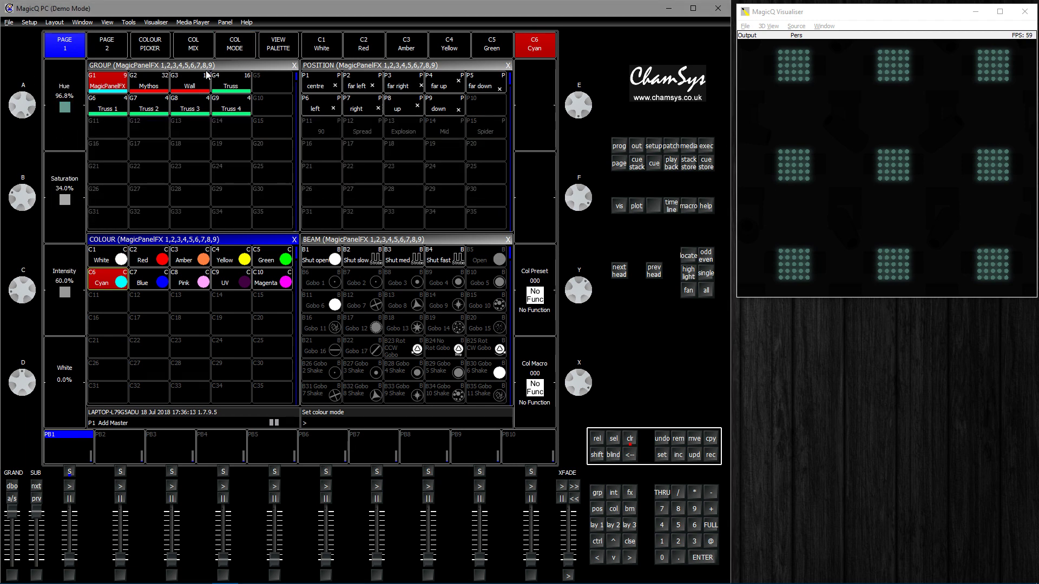
click(239, 53)
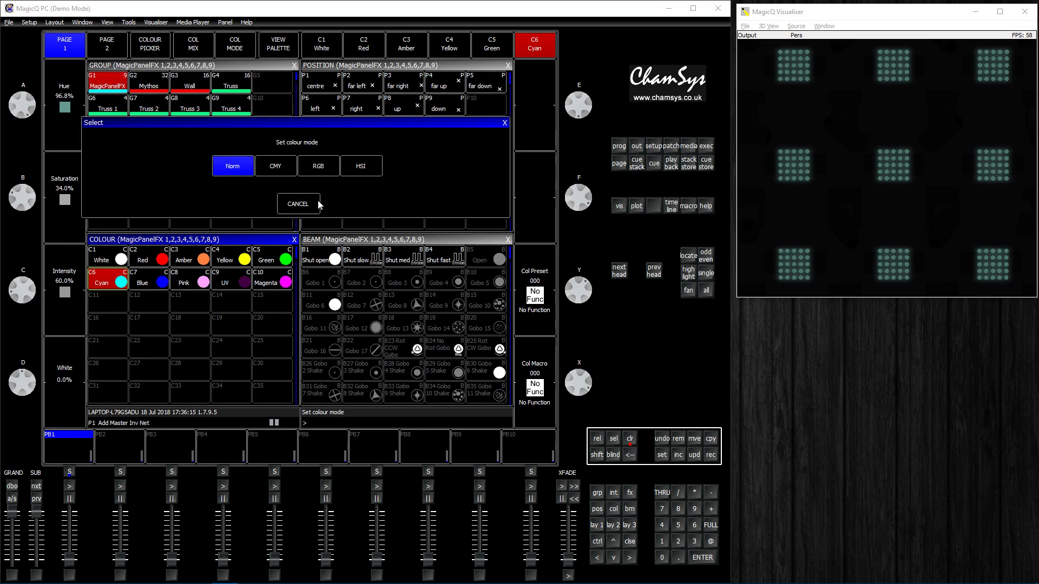
click(236, 172)
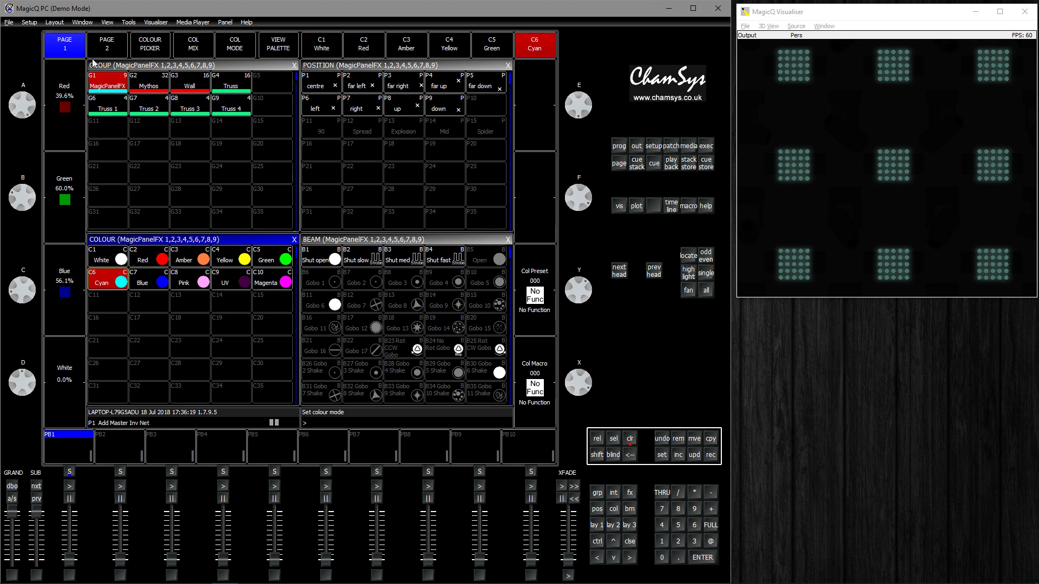
Open the Colour Picker, choose green on the colour wheel, and raise Red to 100%.
click(153, 53)
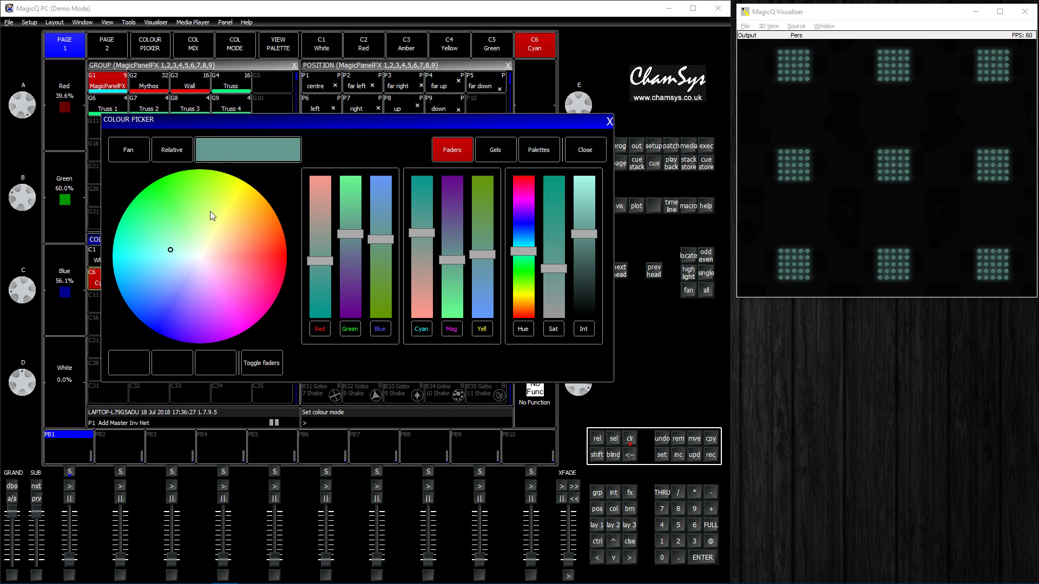
mouse_move(210, 211)
mouse_down()
mouse_move(157, 283)
mouse_move(167, 230)
mouse_move(263, 229)
mouse_move(153, 253)
mouse_move(144, 217)
mouse_up()
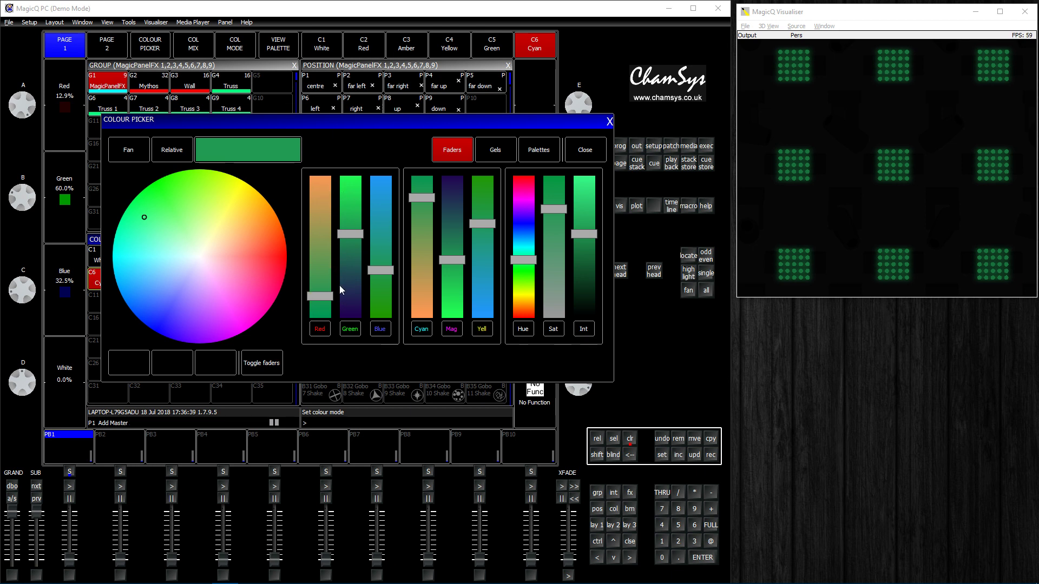
drag(320, 296, 320, 180)
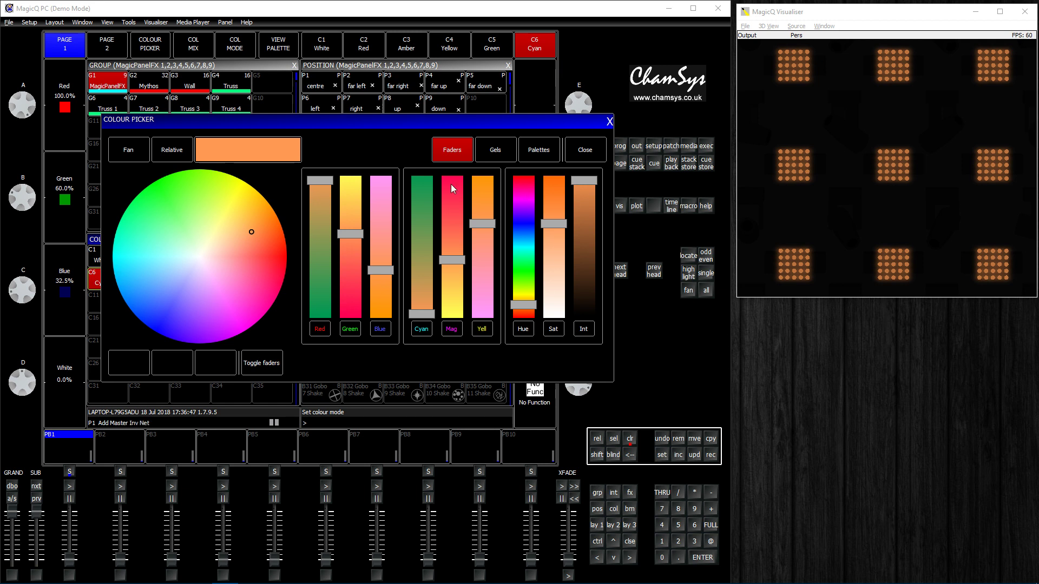
Examine the gel swatches in the Colour Picker, comparing gel types such as Lee and Apollo.
click(511, 156)
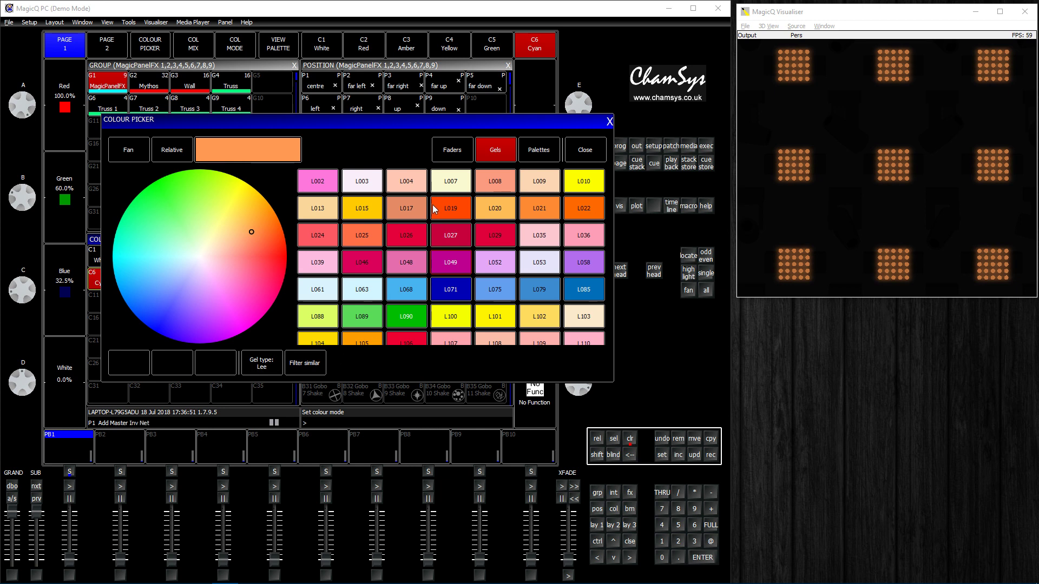
click(276, 368)
click(269, 367)
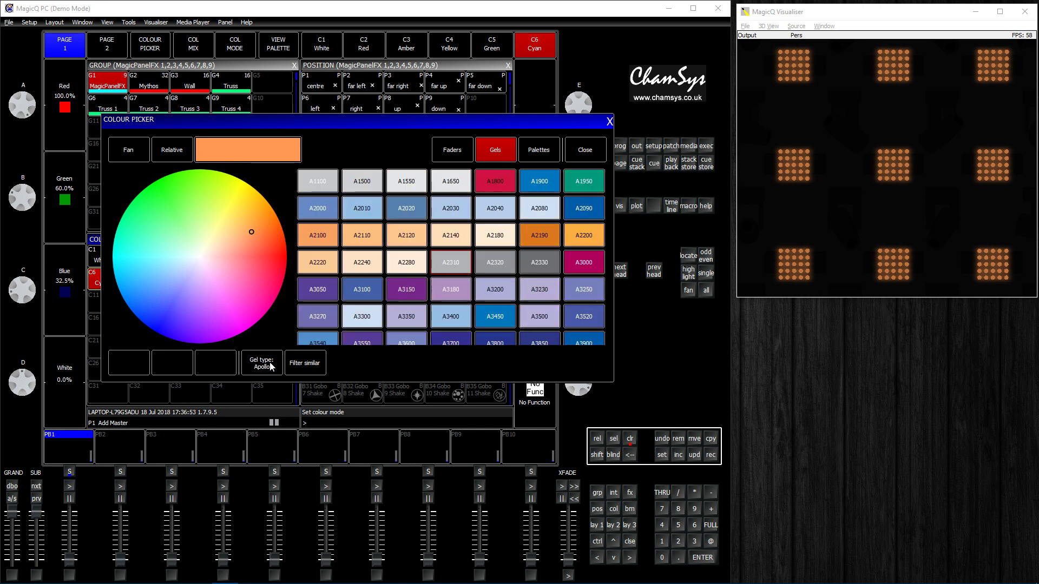
click(269, 367)
click(269, 367)
Browse the Colour Picker's palettes and apply the Red palette to the selected heads.
click(538, 150)
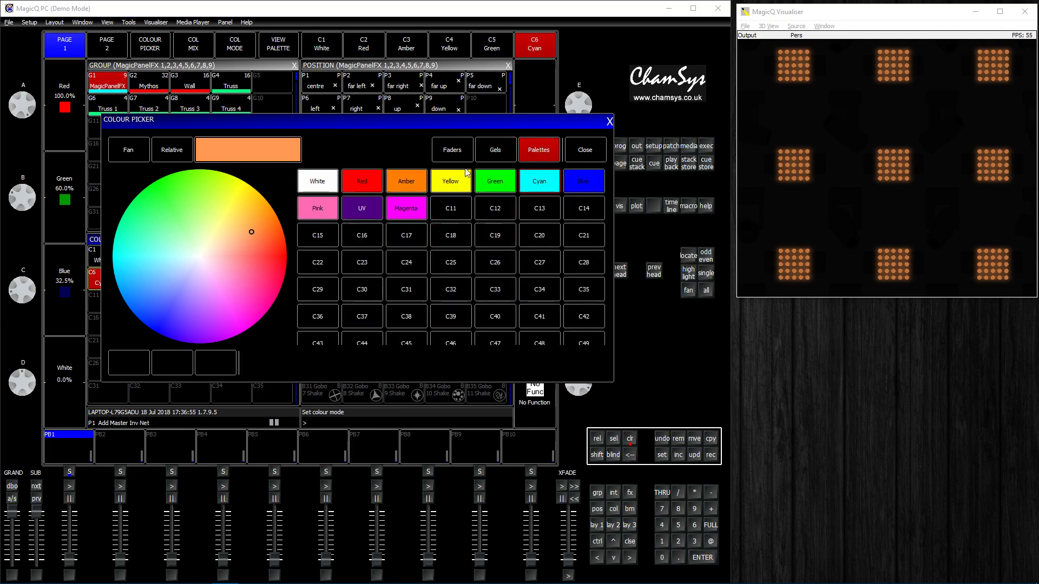
scroll(455, 277, down, 2)
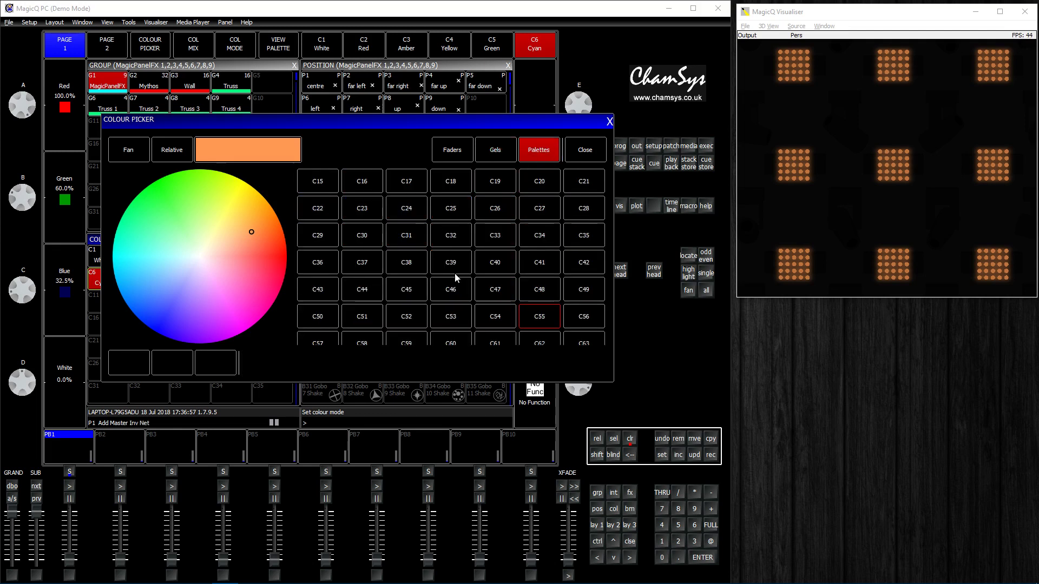
scroll(454, 277, up, 2)
click(357, 183)
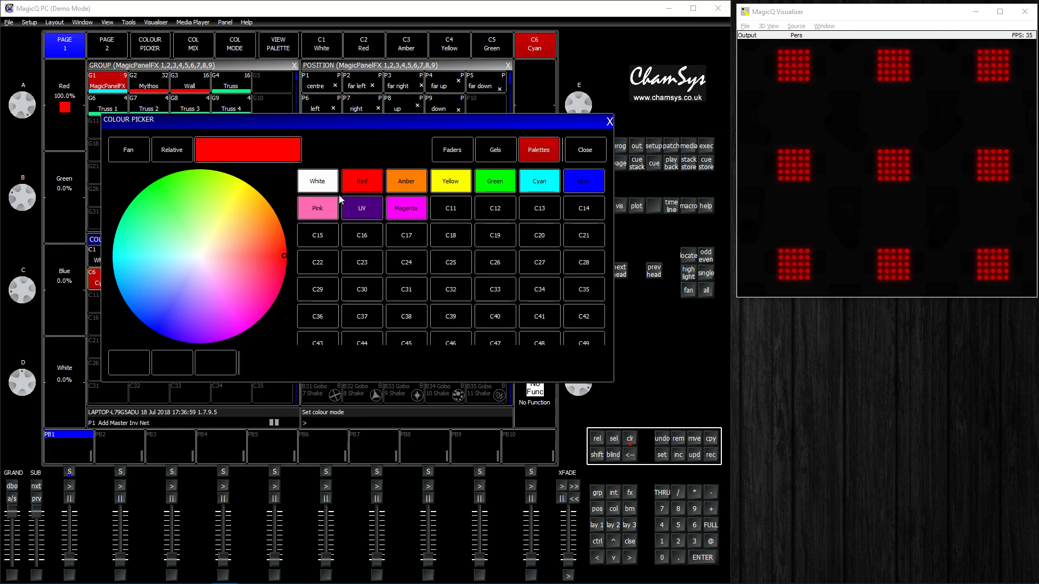
Show the colour faders, enable a linear fan with Multi set to Head, and set its start colour to green.
click(453, 153)
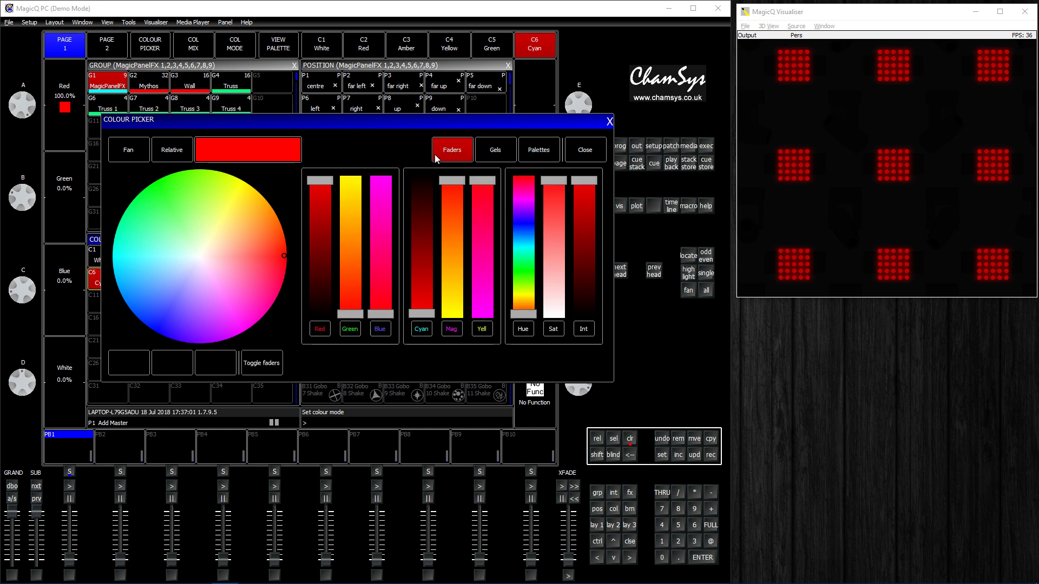
click(136, 154)
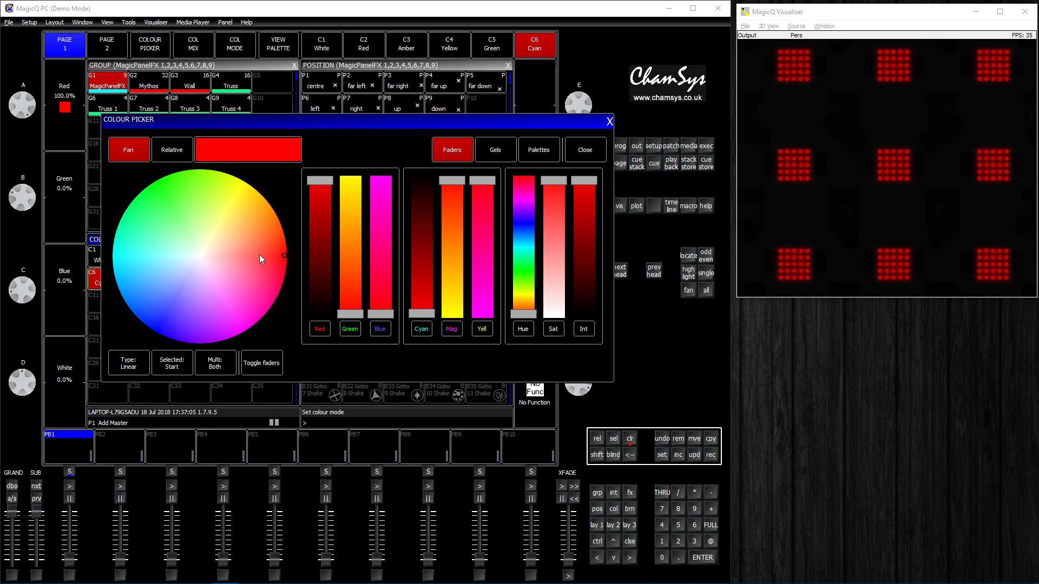
click(126, 145)
click(142, 157)
click(230, 373)
drag(284, 256, 143, 190)
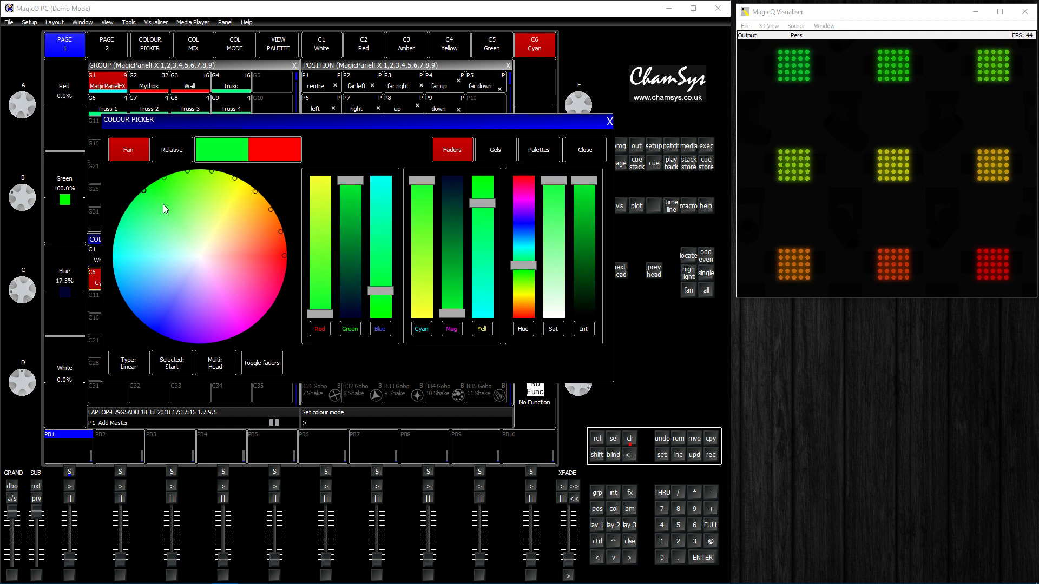
Move the fan's end colour to pinkish red, and try the Symmetric fan type before returning to Linear.
click(178, 368)
drag(284, 255, 282, 274)
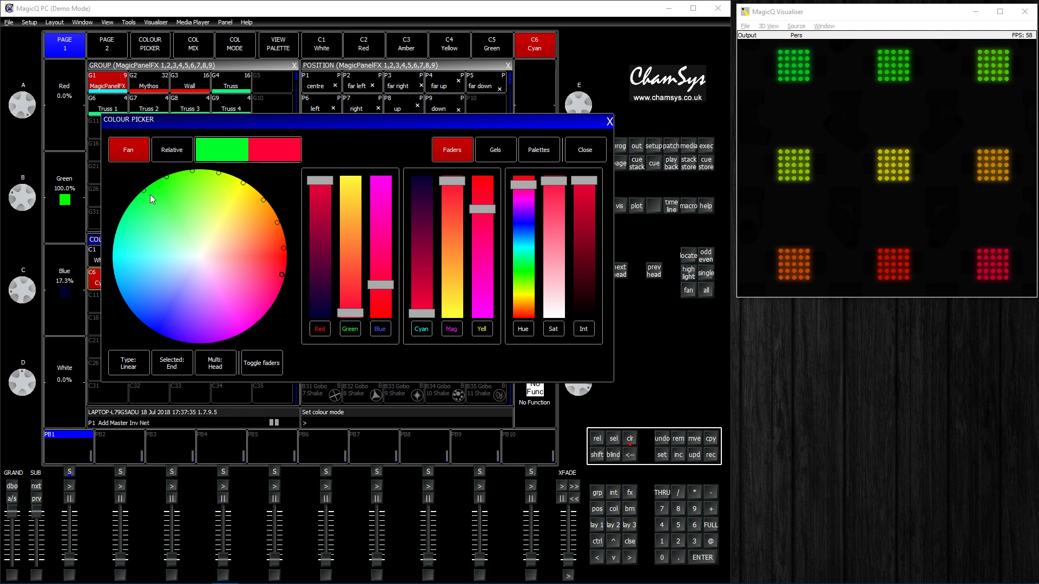
click(138, 366)
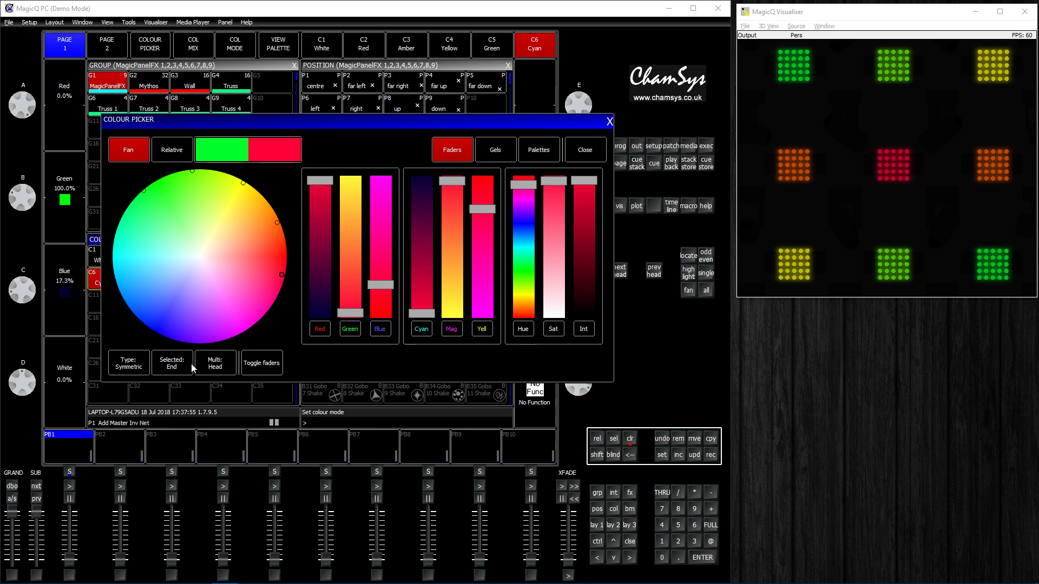
click(143, 369)
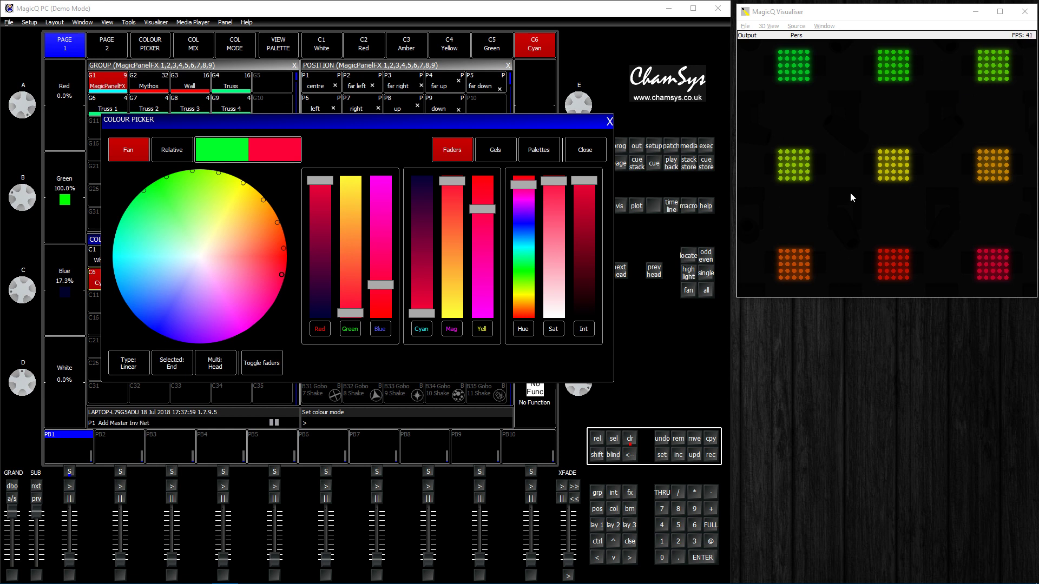
Fan the colours per Element from a purple start colour to a green end colour.
click(230, 361)
drag(144, 196, 214, 334)
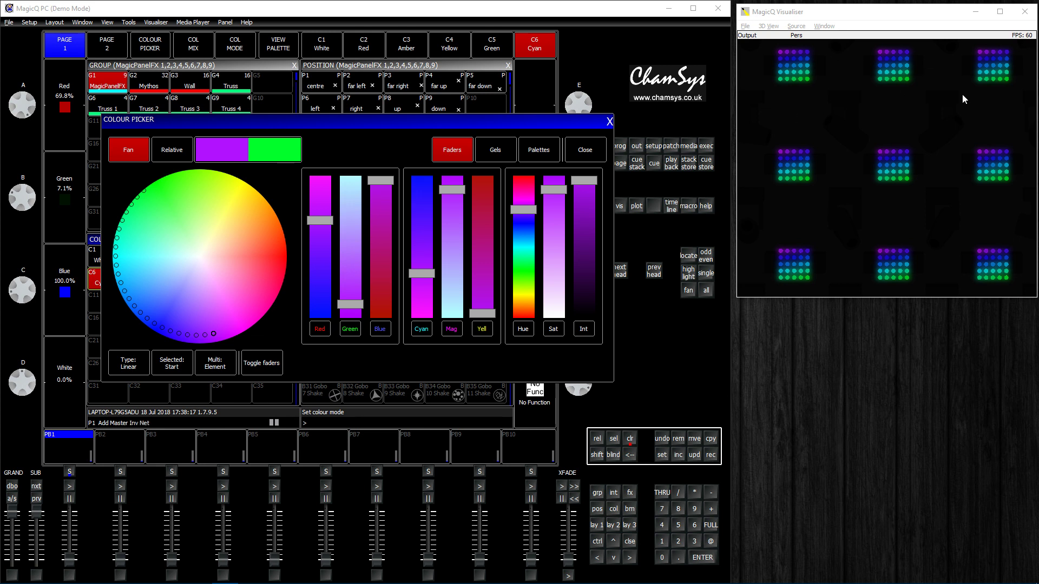
Set the fan's Multi option to Both, fine-tune the purple start to about 69% red and 7.5% green, and turn Fan off.
click(215, 364)
drag(215, 334, 214, 338)
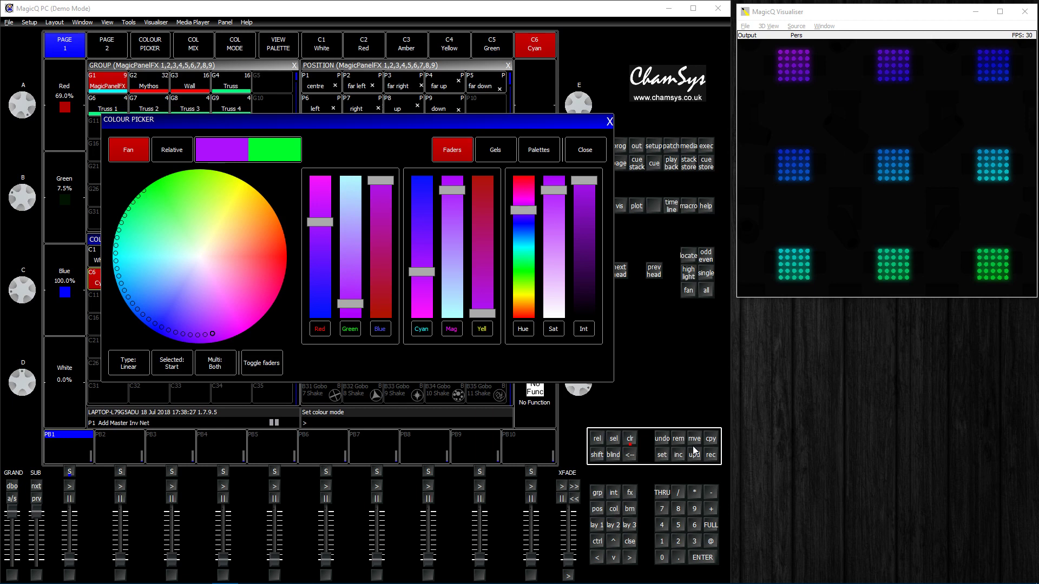
click(128, 154)
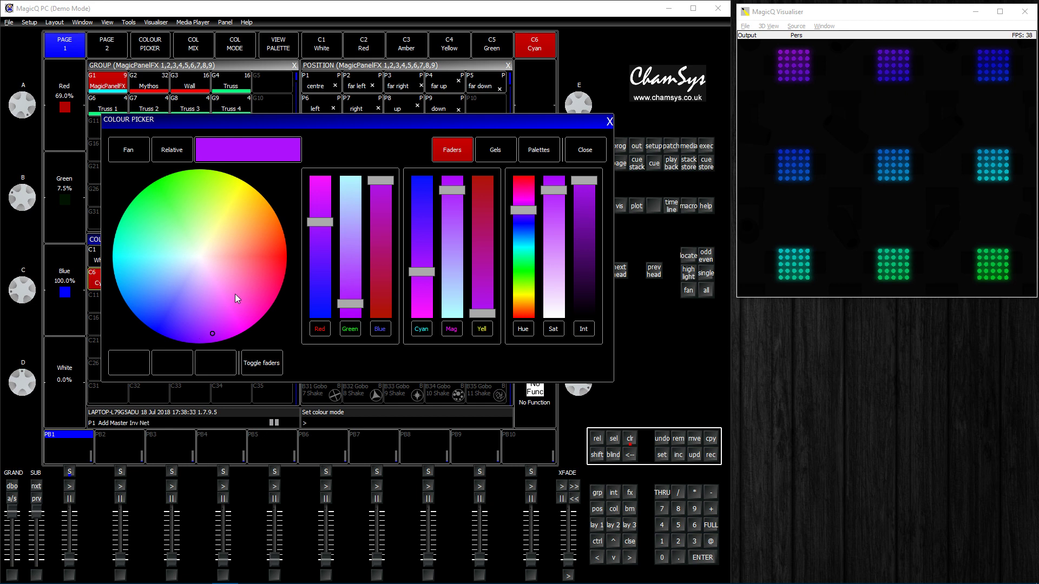
Pick green on the colour wheel, enable Relative, and shift the RGB faders to 85.1% red, 71.4% green and 50.2% blue.
mouse_move(235, 294)
mouse_down()
mouse_move(160, 212)
mouse_move(168, 200)
mouse_up()
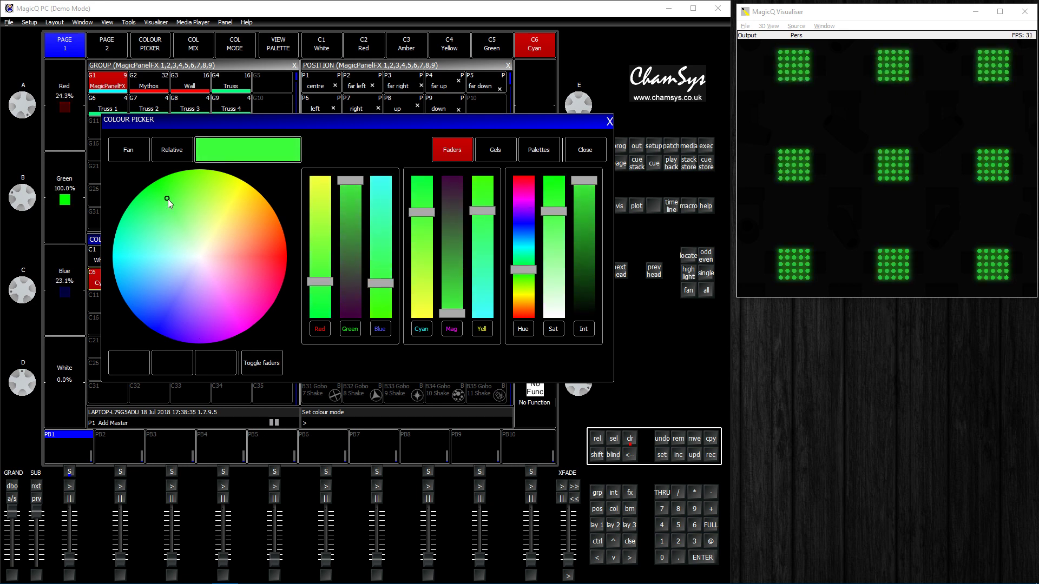
click(163, 151)
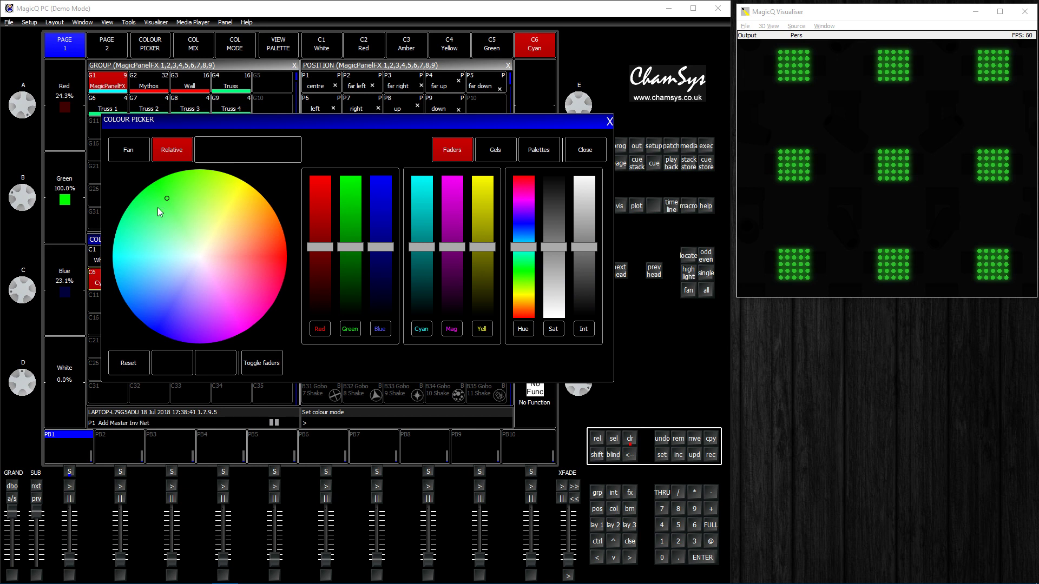
drag(320, 249, 320, 207)
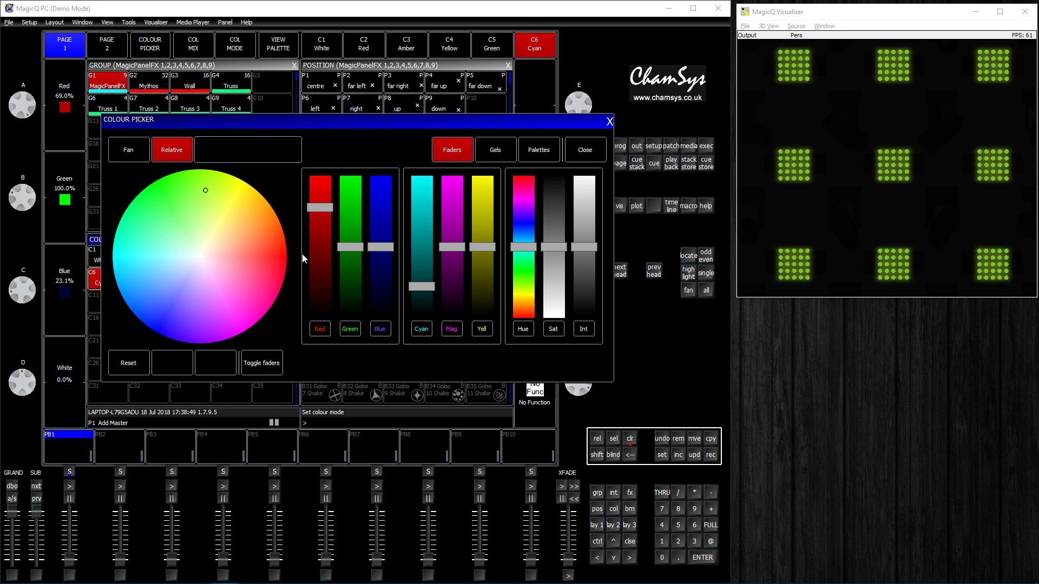
drag(310, 214, 310, 200)
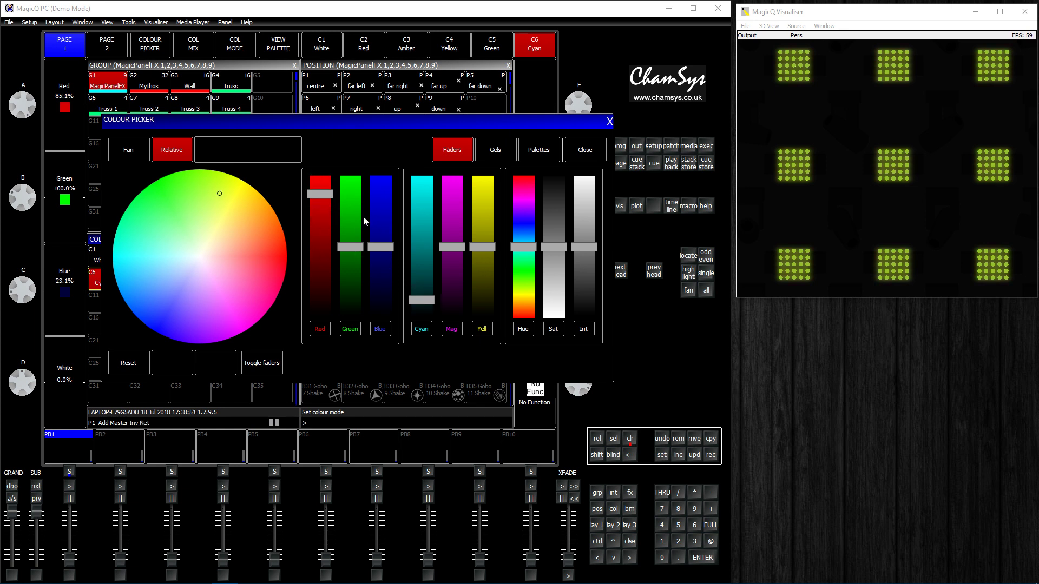
drag(388, 247, 387, 286)
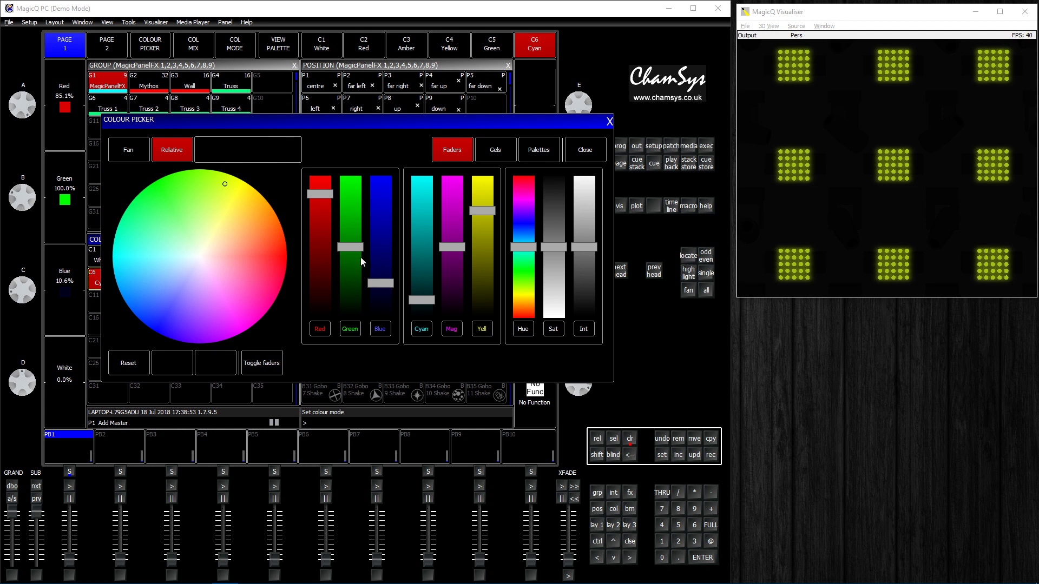
drag(355, 254, 380, 223)
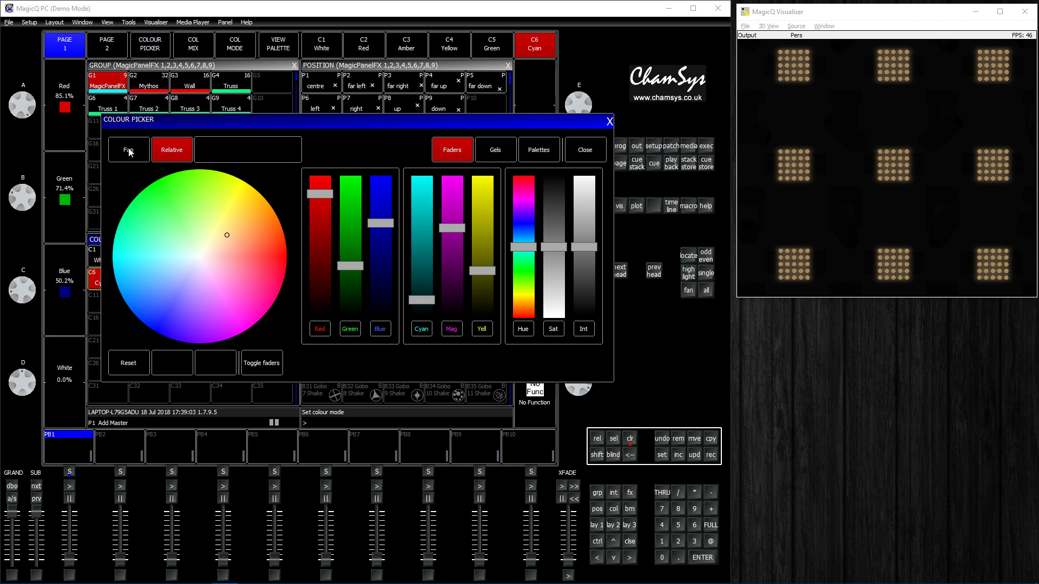
Turn off Relative, pick a near-white pale green on the colour wheel, and close the Colour Picker.
click(178, 155)
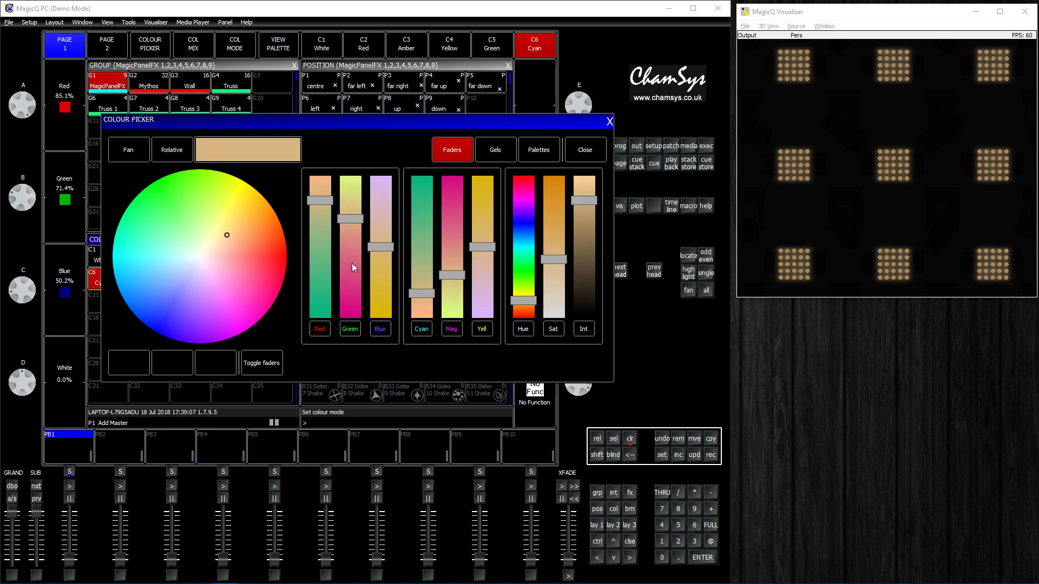
mouse_move(234, 270)
mouse_down()
mouse_move(151, 216)
mouse_move(198, 249)
mouse_up()
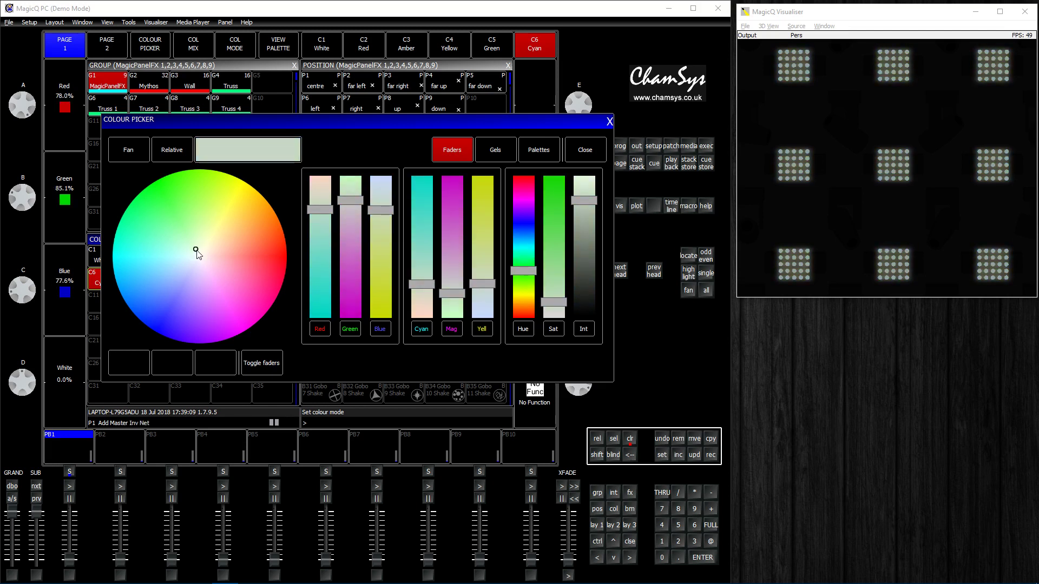
click(588, 156)
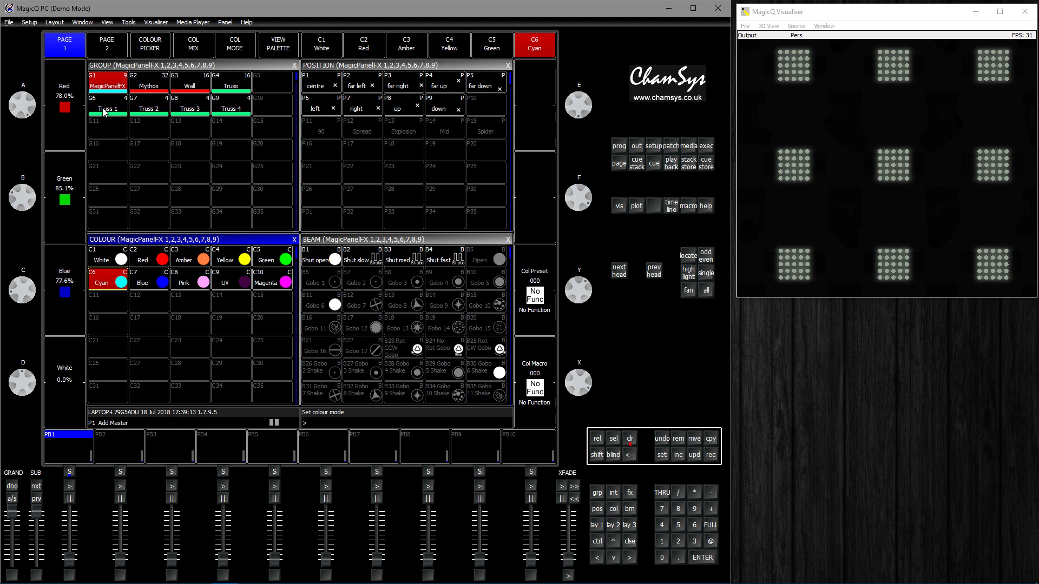
From a cleared programmer, locate the MagicPanelFX group and add the greenflick FX with the Dup elements option.
scroll(865, 233, down, 3)
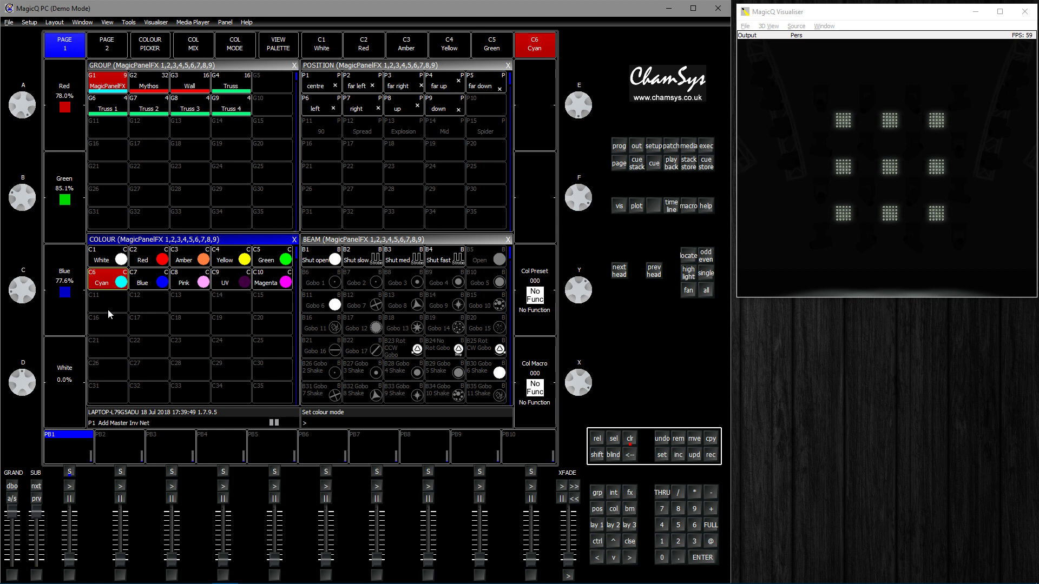
click(630, 444)
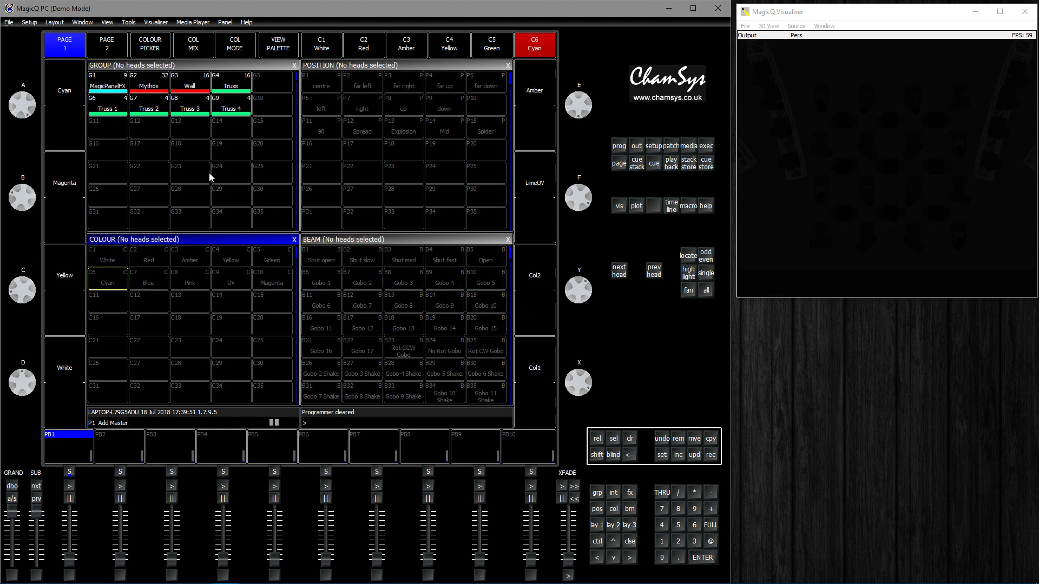
click(111, 87)
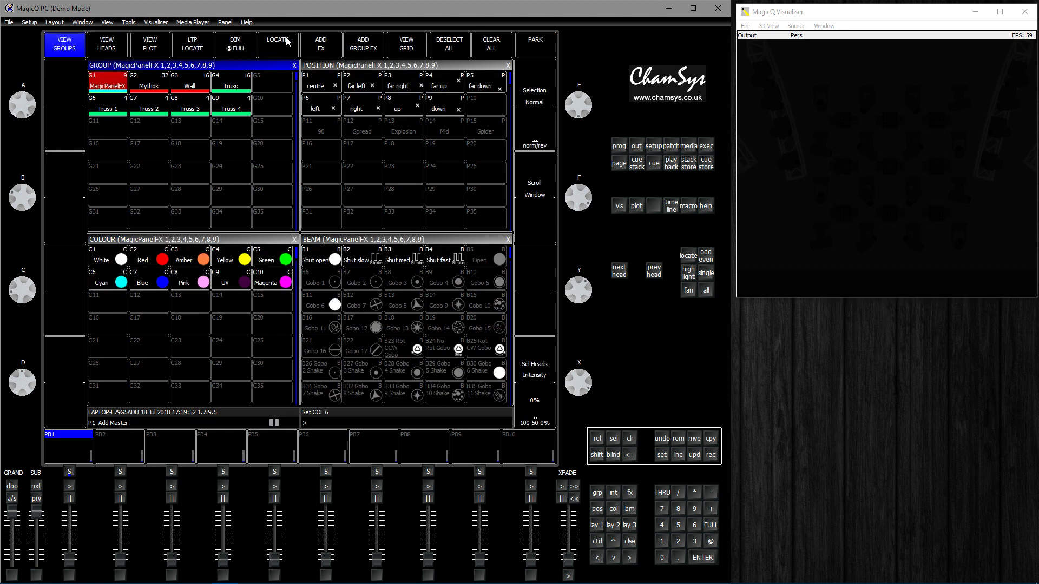
click(335, 54)
click(233, 97)
click(231, 119)
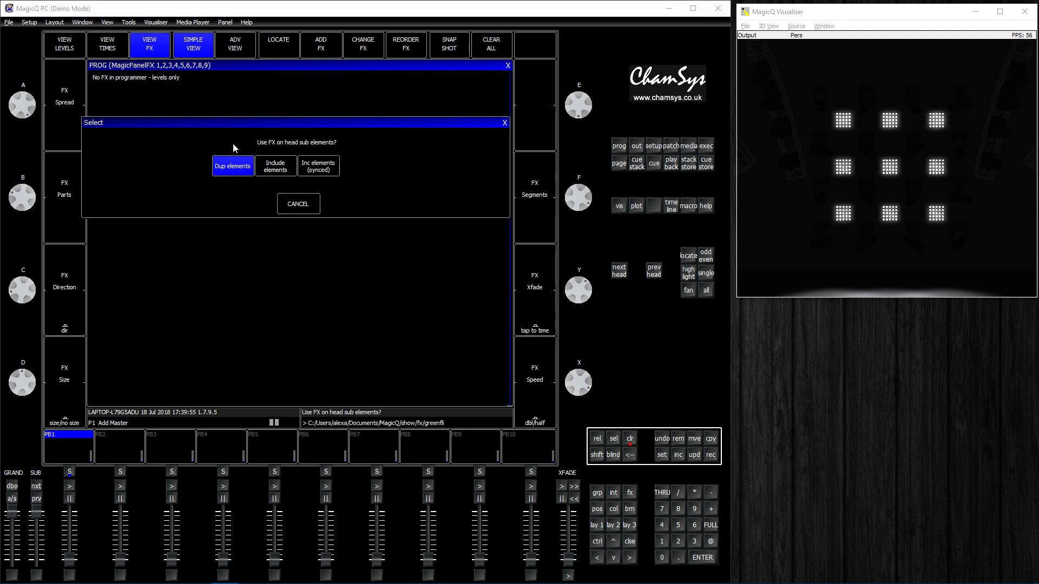
click(230, 172)
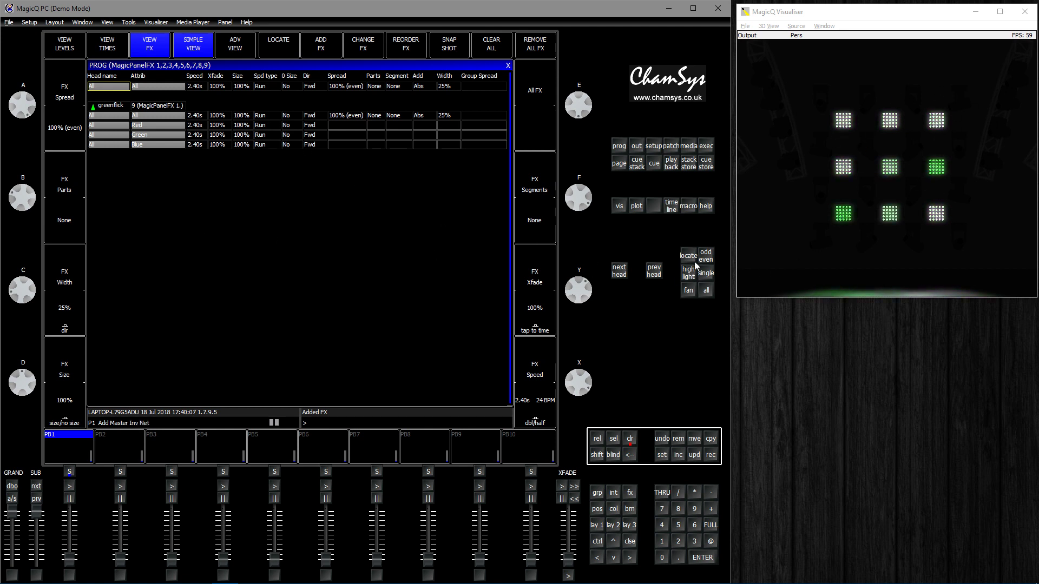
Record the greenflick effect onto playback PB1 and clear the programmer.
key(ctrl+r)
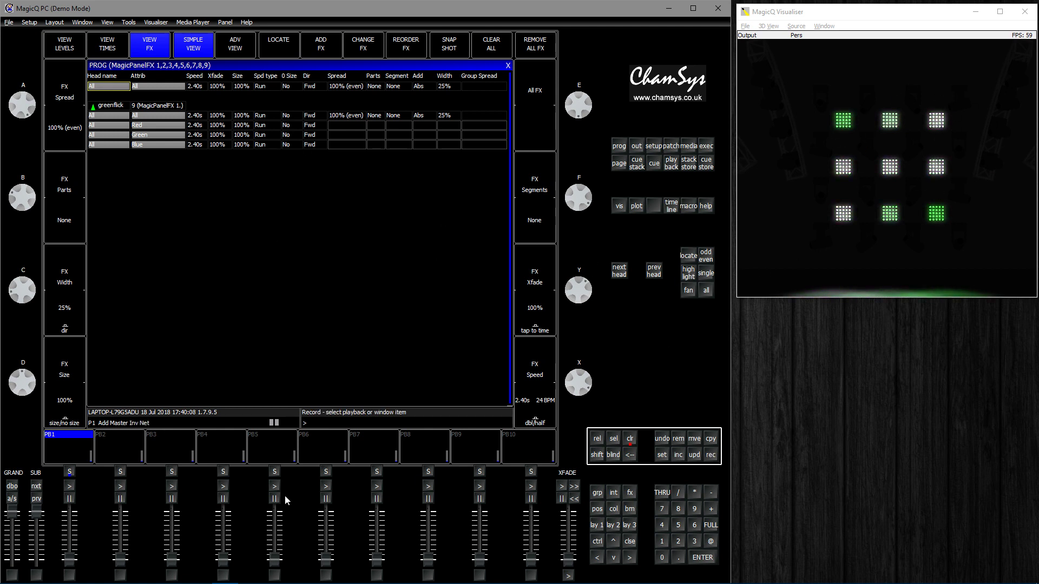
click(68, 472)
click(630, 438)
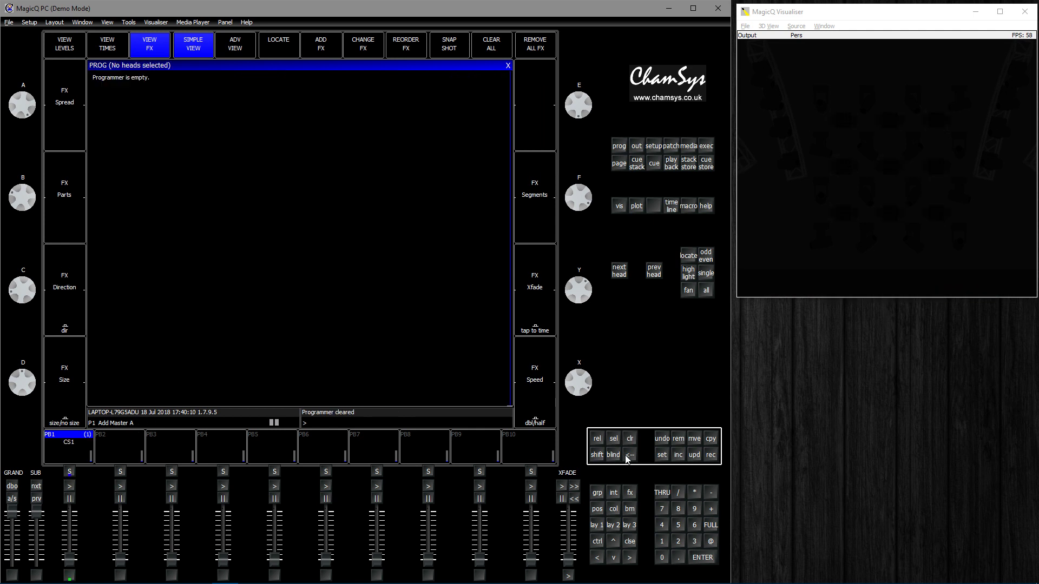
In PB1's cue stack options, set Fader releases stack and Fader controls HTP chans to No, and Fader controls FX speed to Yes.
click(596, 525)
click(72, 476)
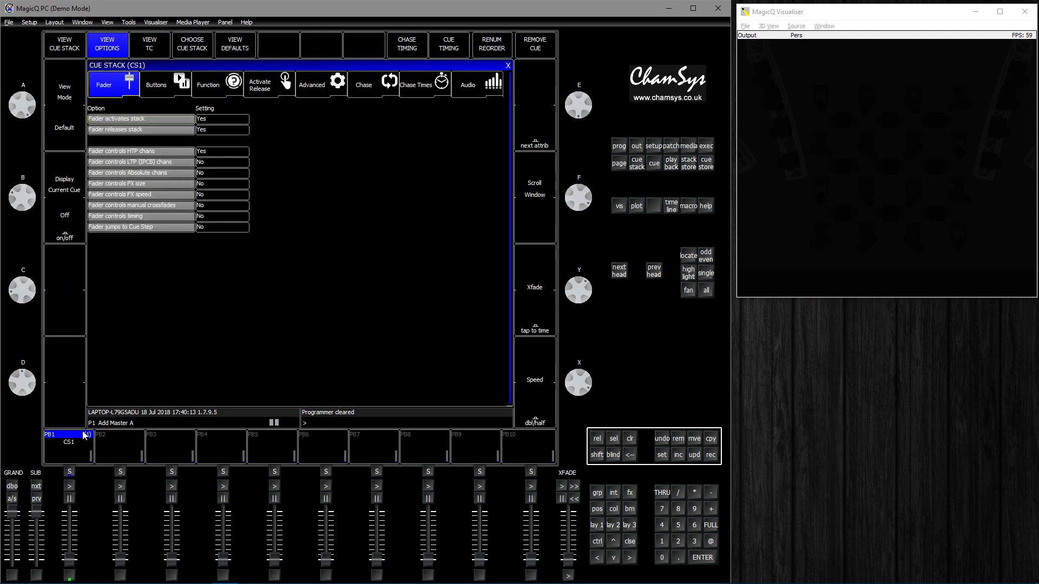
click(223, 131)
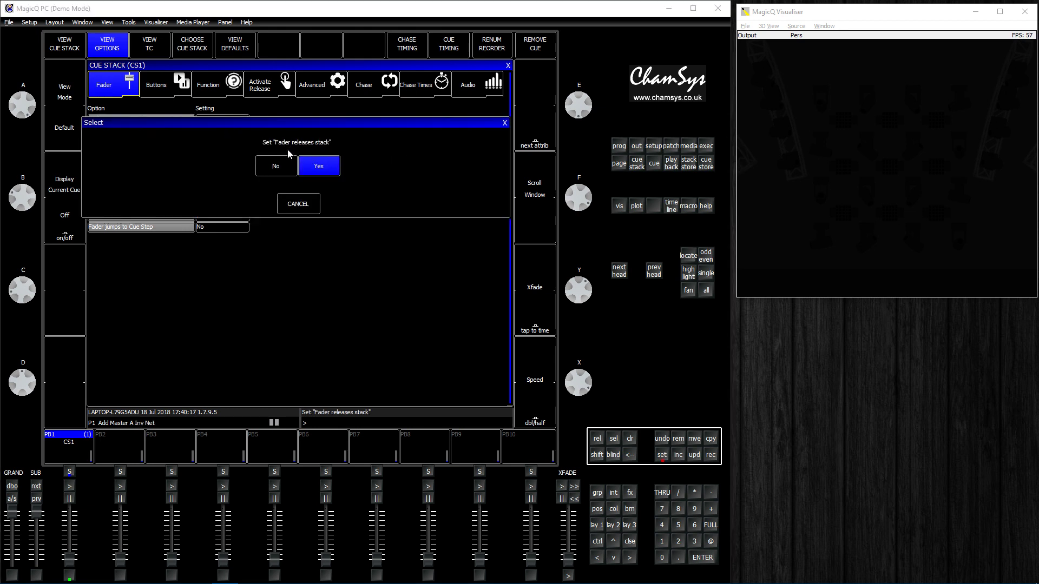
click(287, 171)
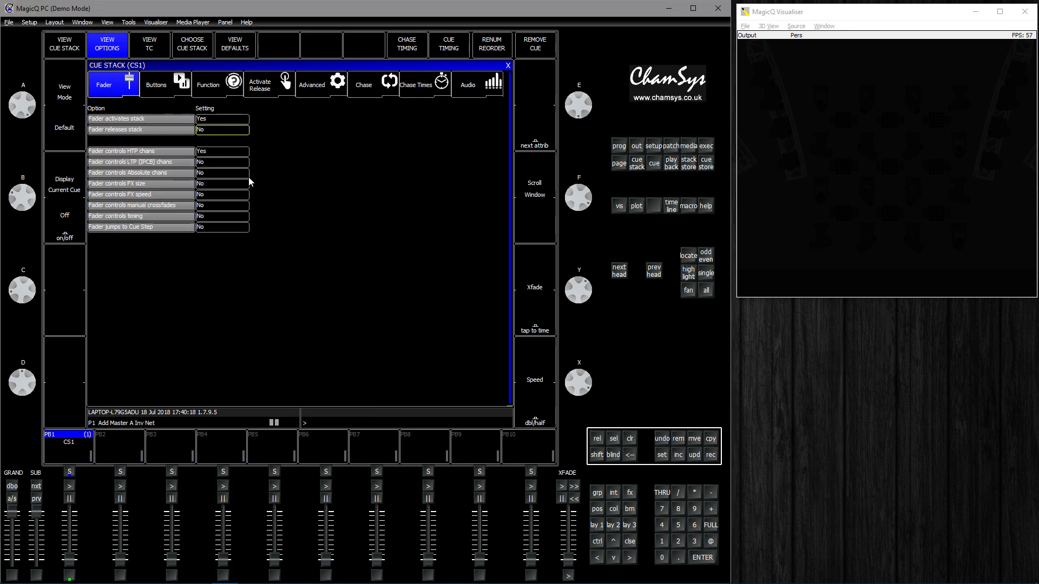
click(221, 156)
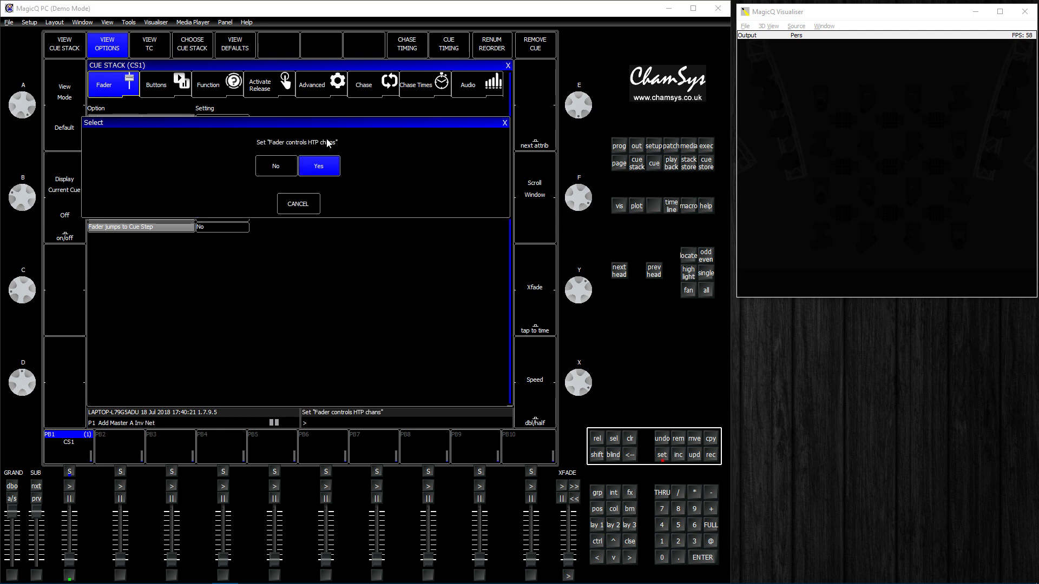
click(287, 171)
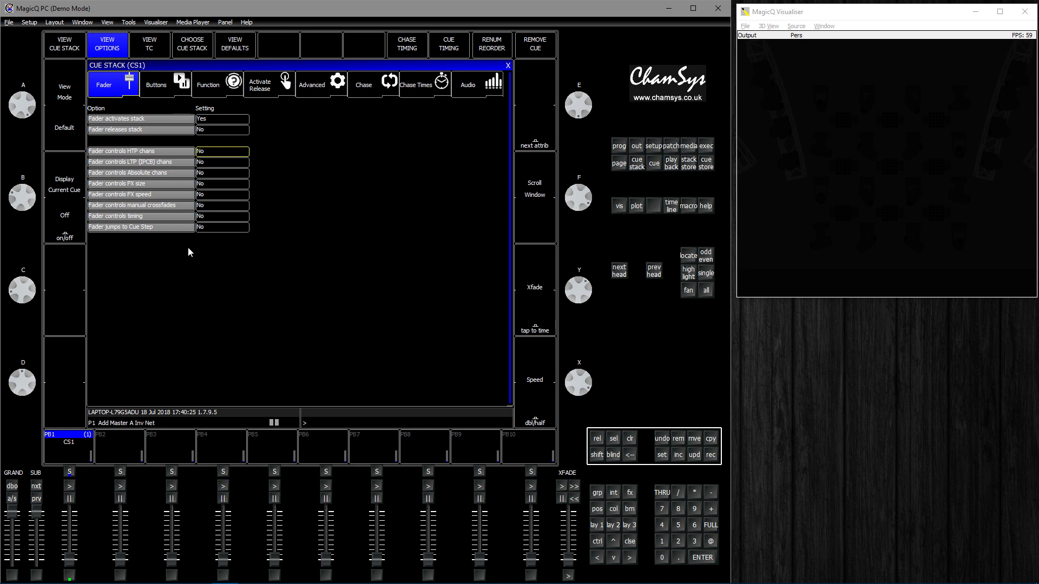
click(216, 195)
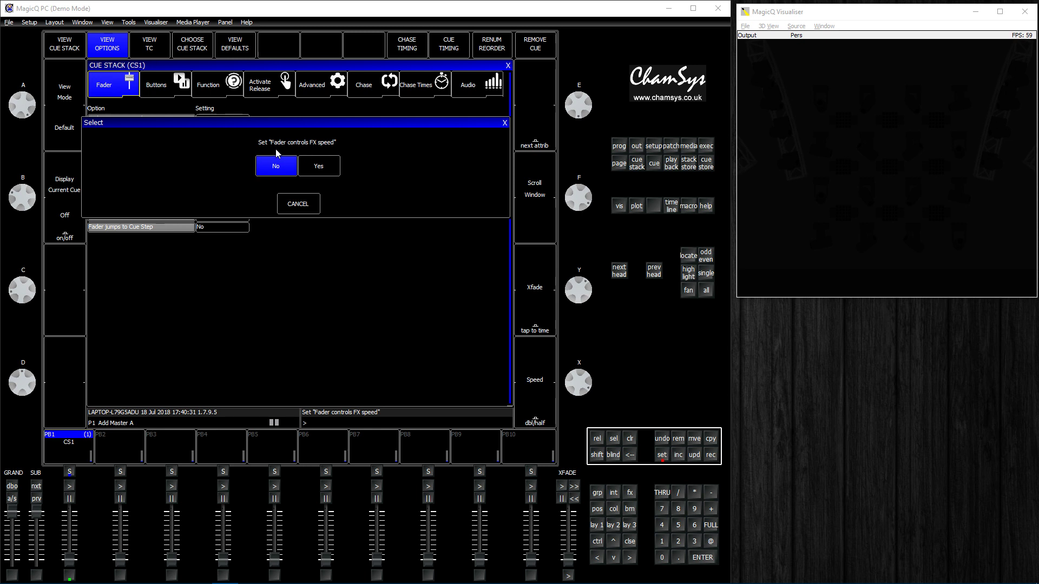
click(318, 166)
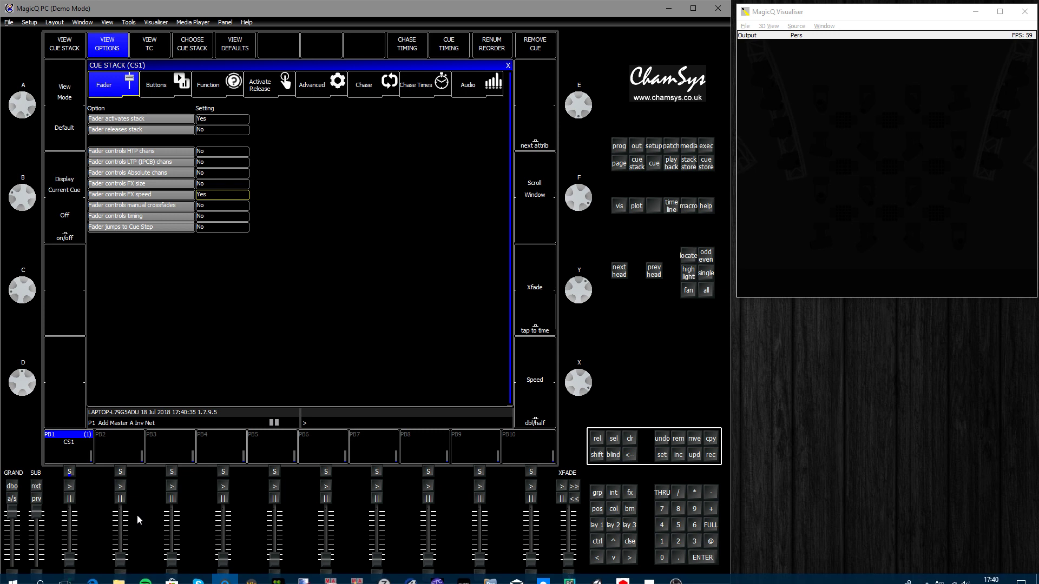
Raise PB1's fader to run the effect, then lower it to zero to freeze the colours.
click(593, 525)
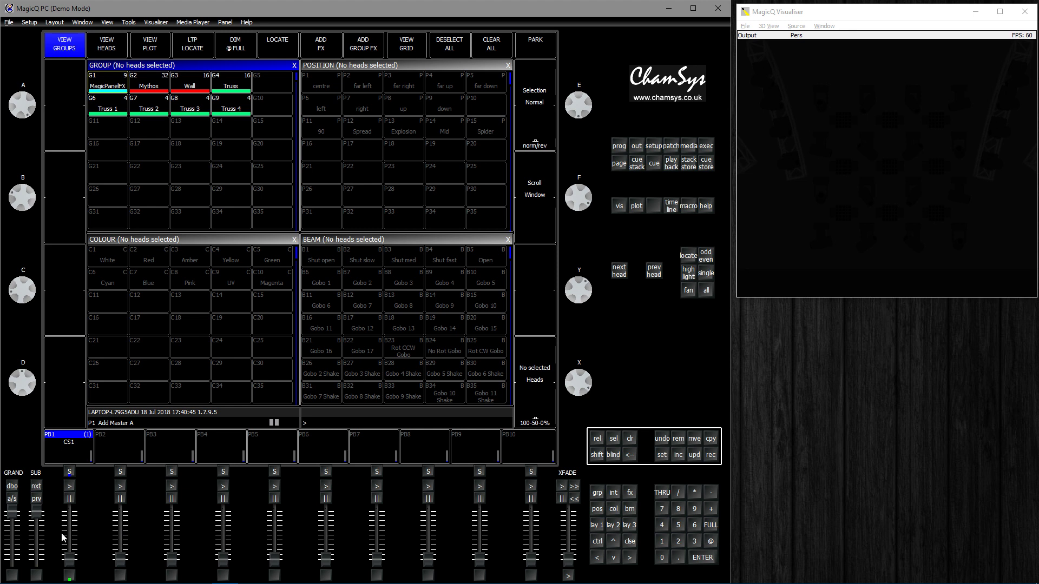
click(70, 474)
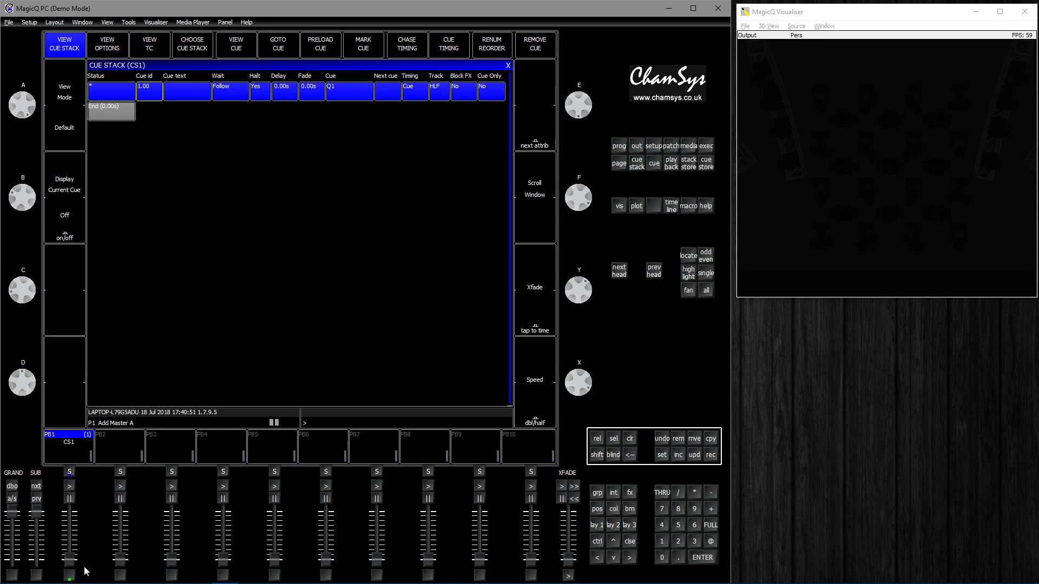
drag(69, 559, 71, 514)
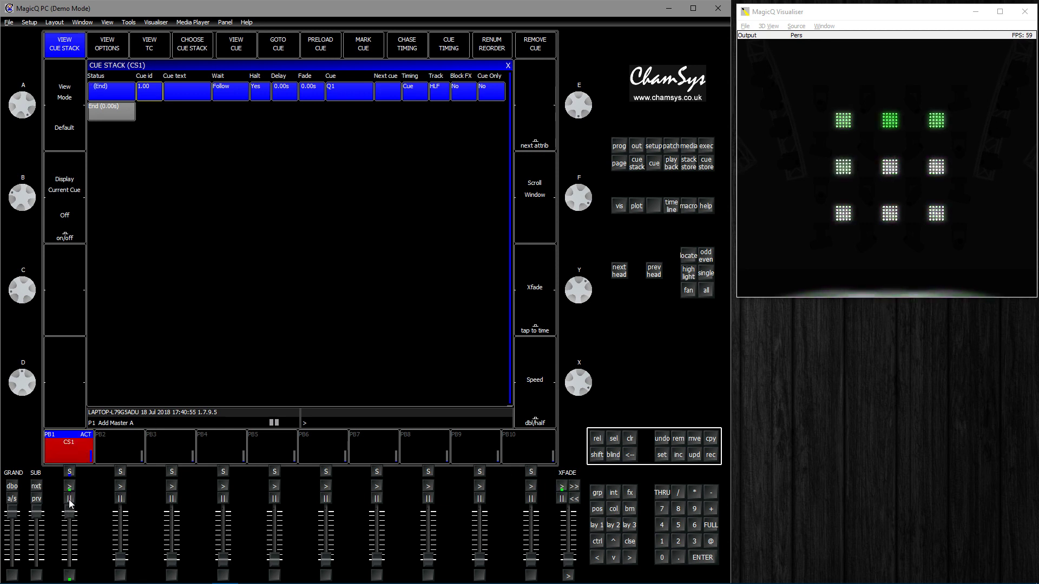
drag(70, 512, 70, 559)
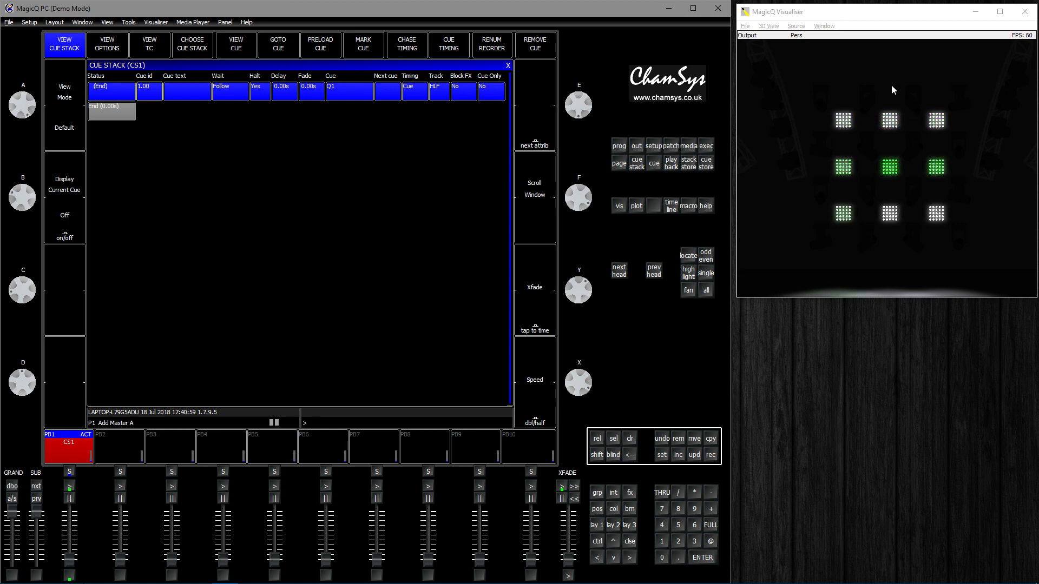
With the programmer cleared, select the MagicPanelFX group and make the heads' current output active in the programmer.
click(597, 529)
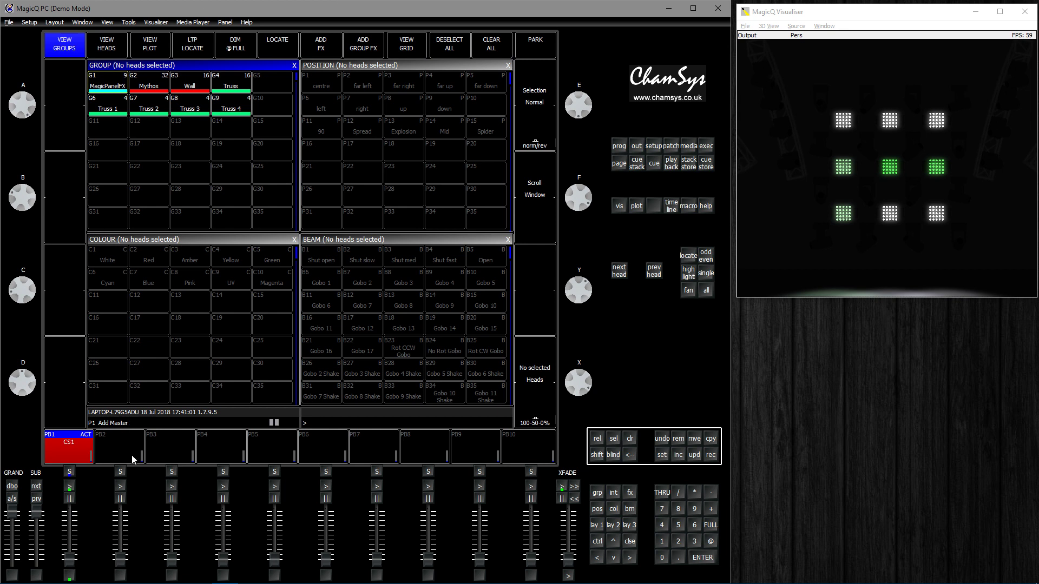
click(634, 441)
click(119, 91)
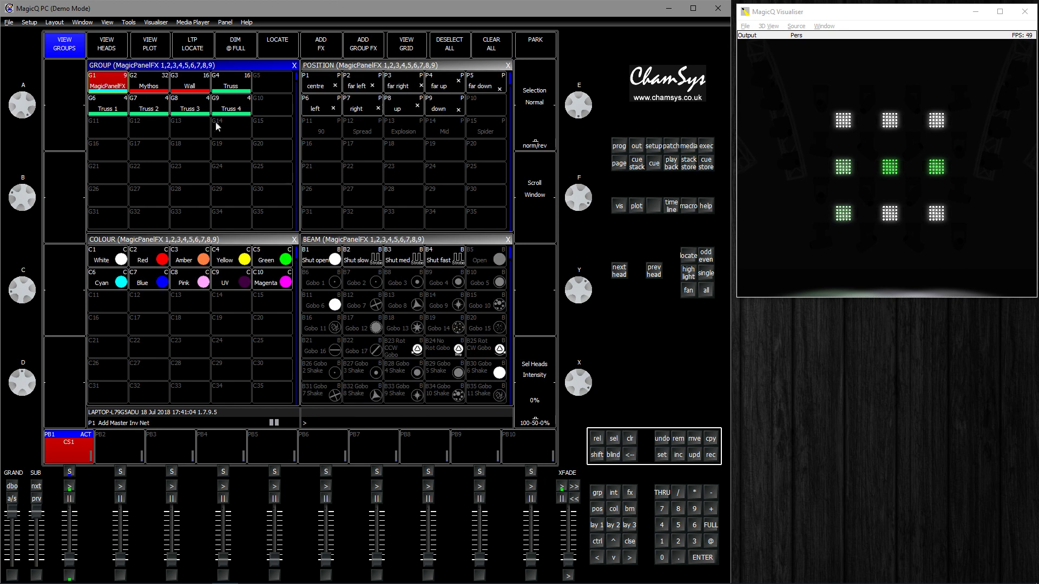
click(193, 240)
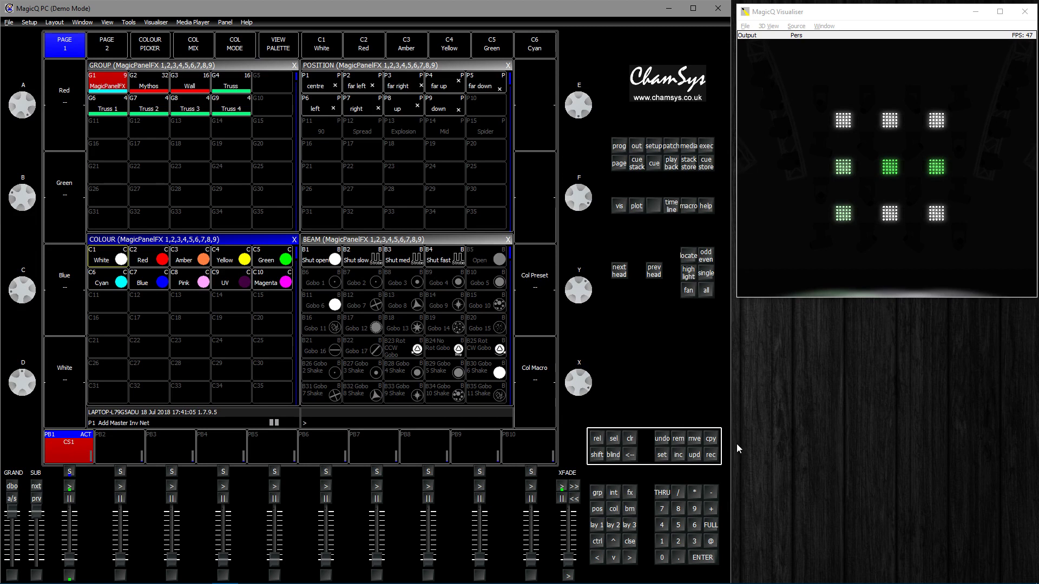
click(160, 69)
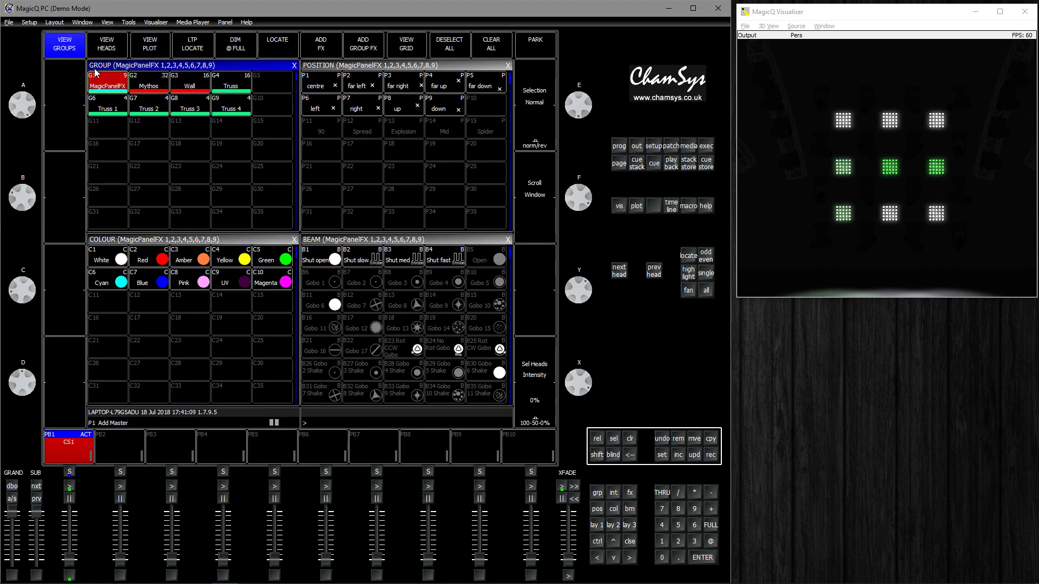
key(shift)
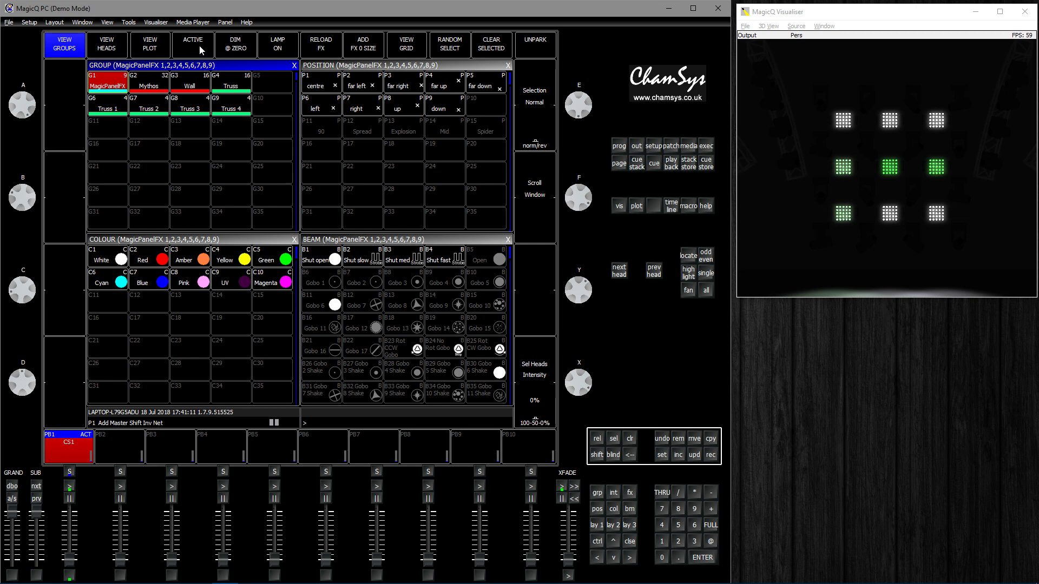
click(200, 51)
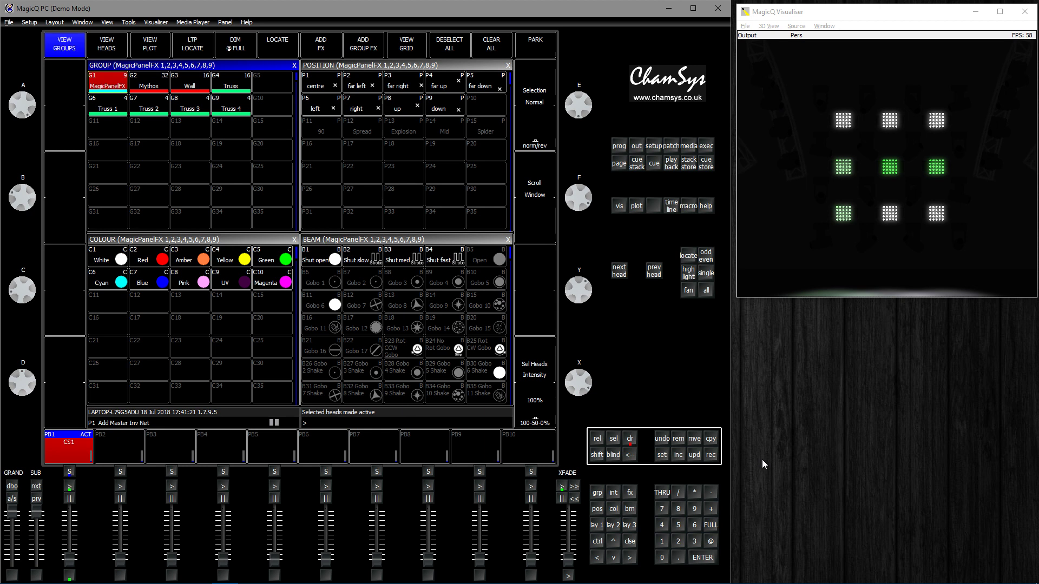
Record the captured mixed colours as a new colour palette in empty slot C11 and name it Mix.
click(712, 458)
click(111, 301)
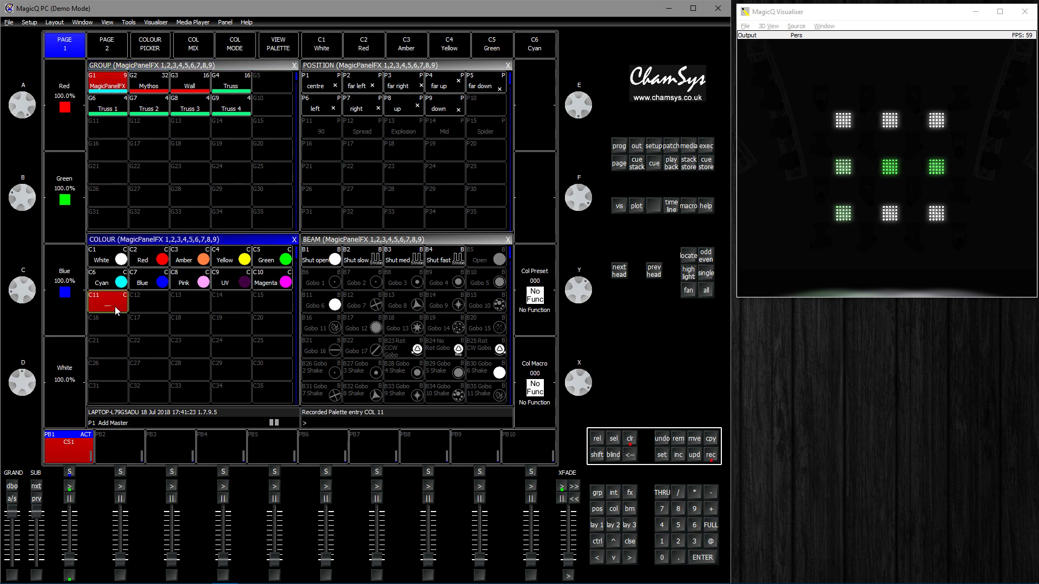
click(662, 455)
click(113, 307)
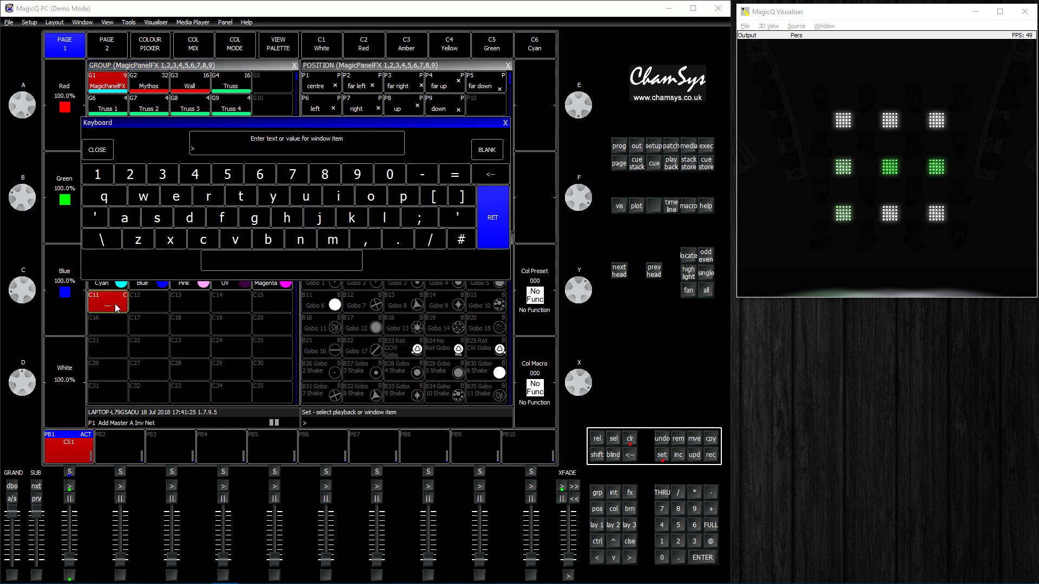
text(Mix)
key(Return)
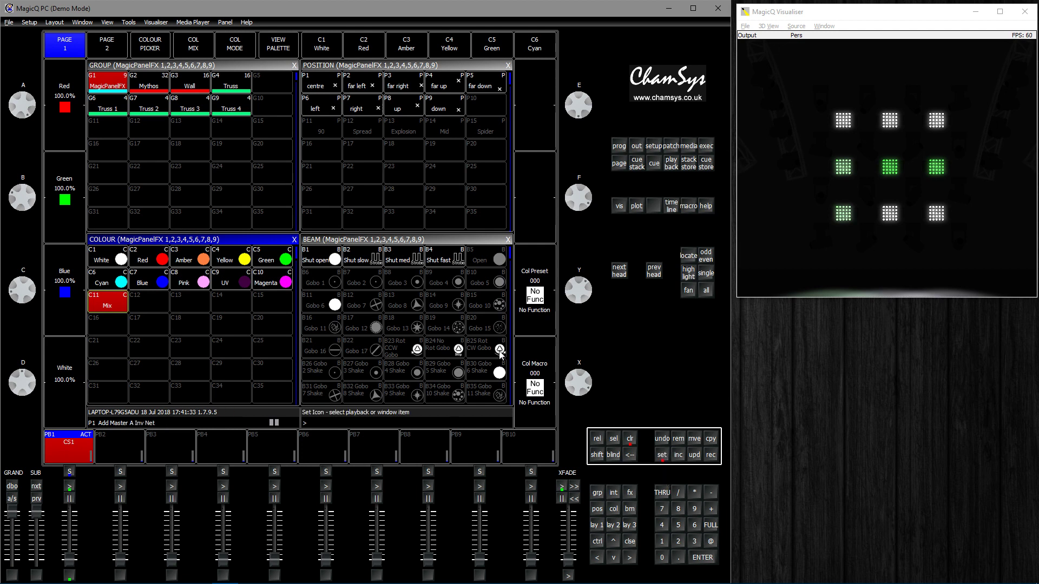
Assign the multicoloured rainbow circle icon to the Mix colour palette.
click(651, 458)
click(109, 301)
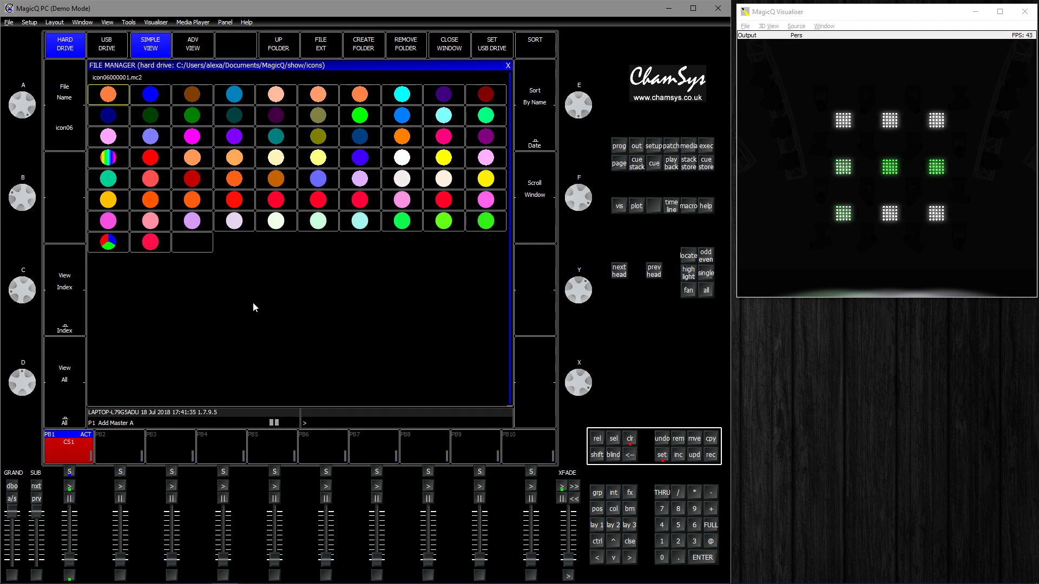
click(113, 160)
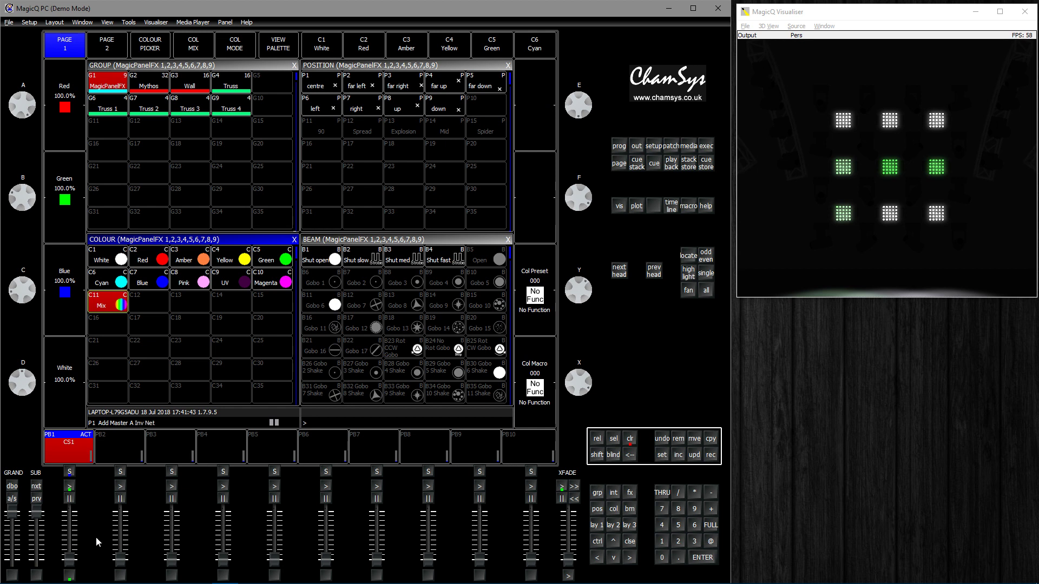
With PB1 released, clear the programmer, and select and locate the MagicPanelFX group.
click(630, 439)
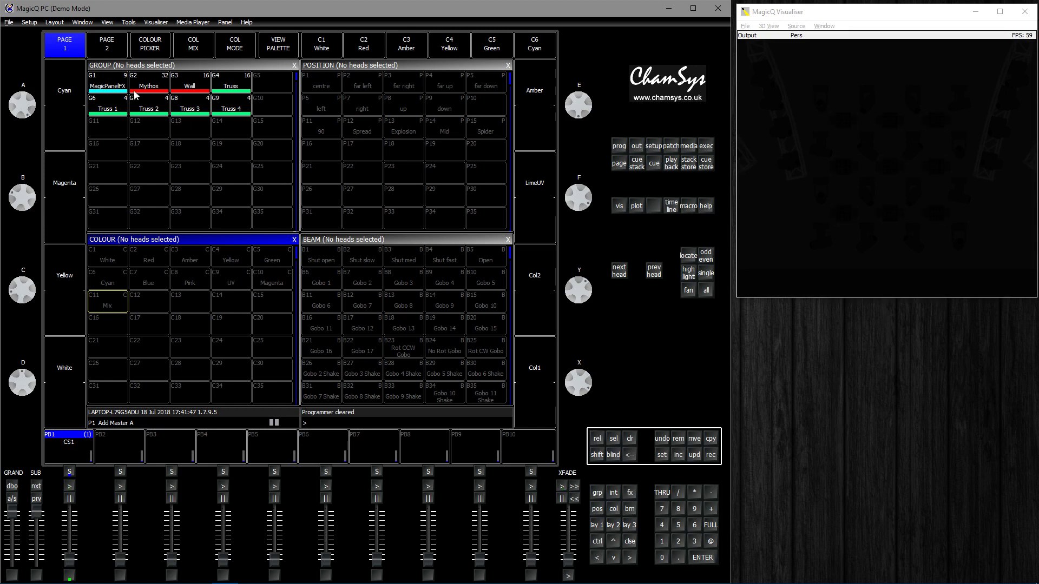
click(103, 86)
click(294, 42)
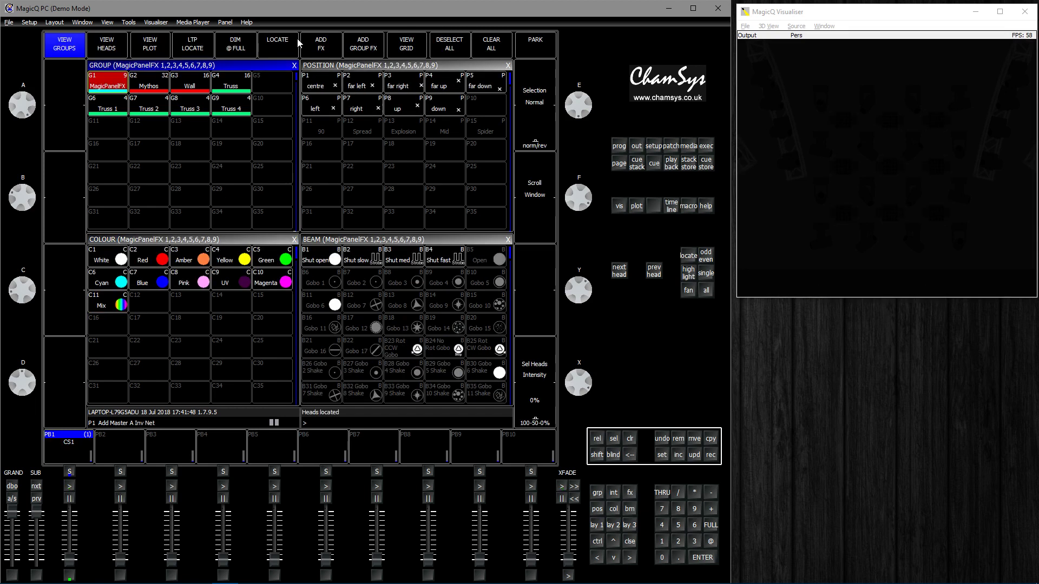
Apply the Blue palette to the MagicPanelFX heads, followed by the Mix palette to test the recorded colours.
click(210, 251)
click(152, 287)
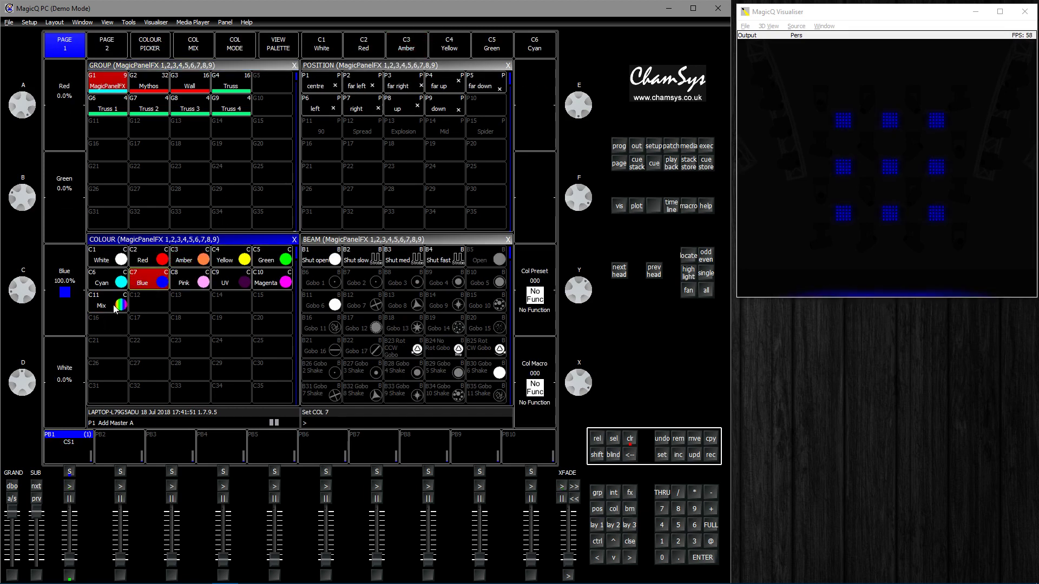
click(115, 306)
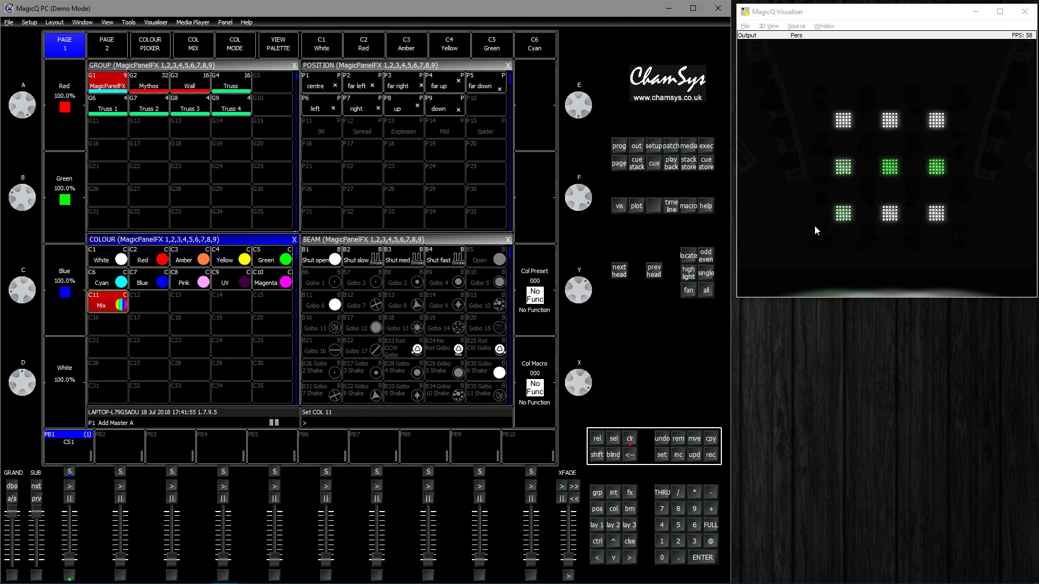
drag(814, 226, 840, 230)
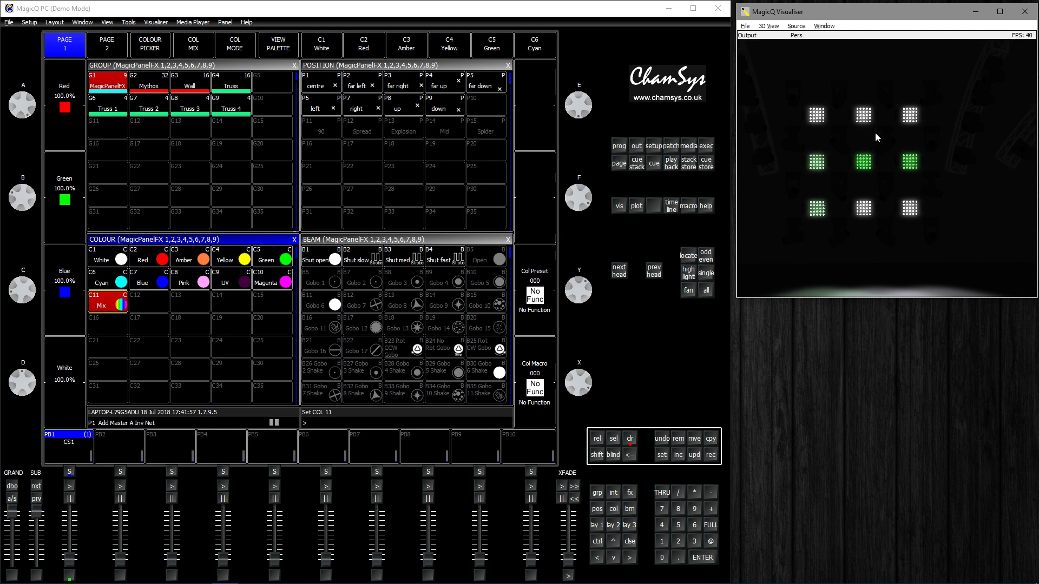
drag(947, 246, 934, 249)
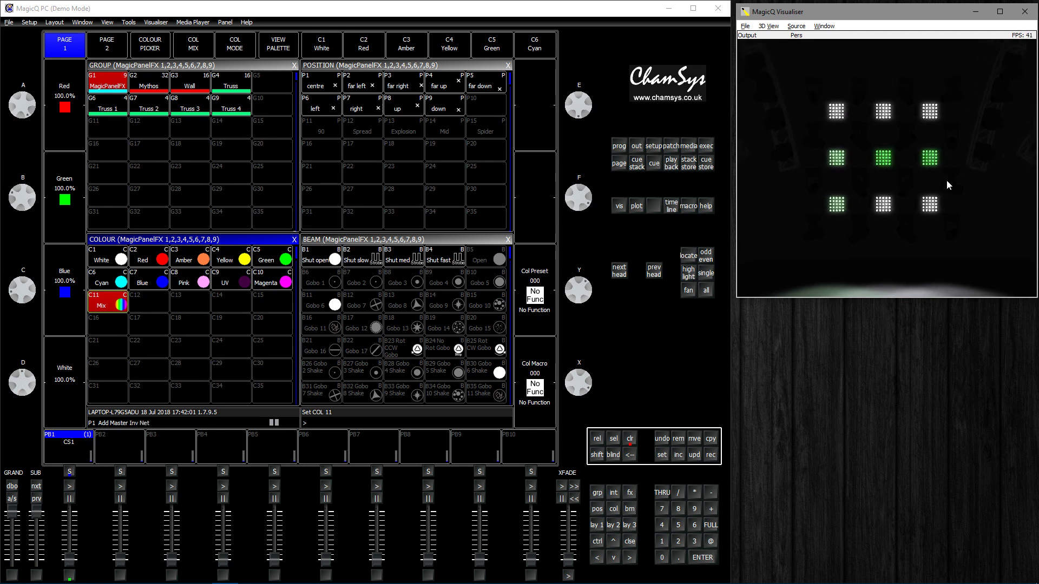
drag(947, 180, 956, 215)
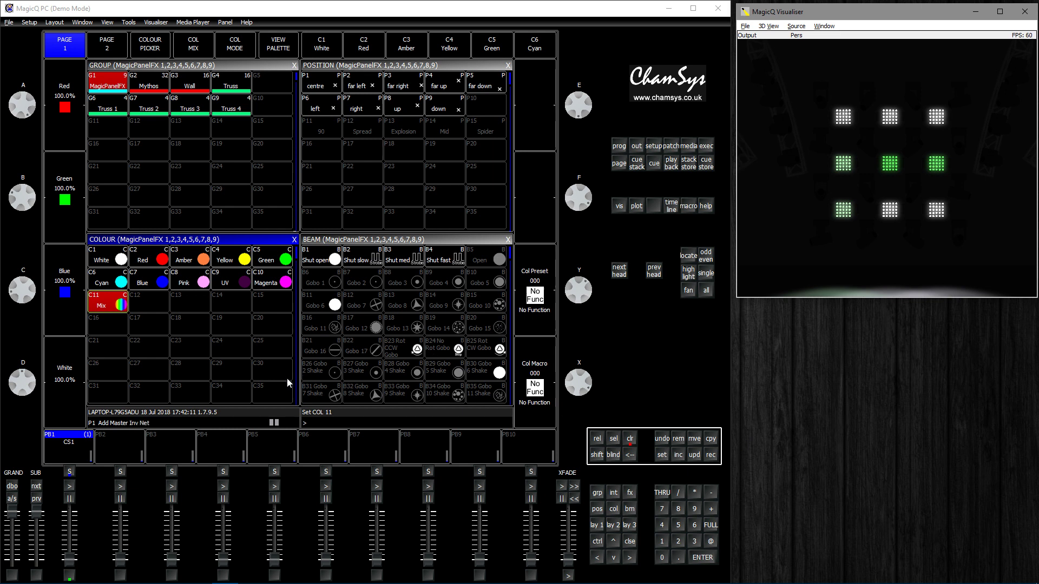
drag(971, 229, 940, 261)
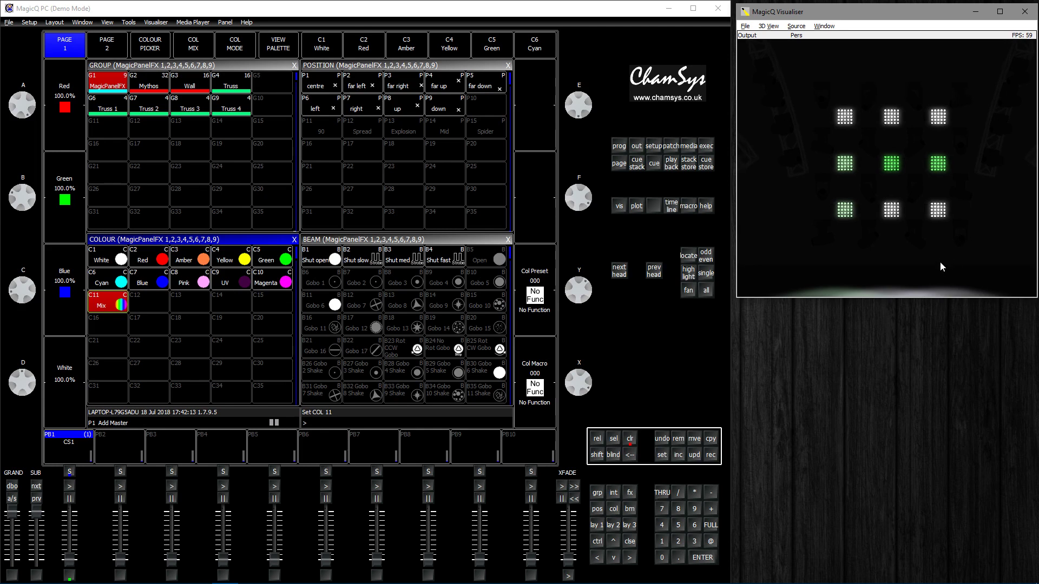